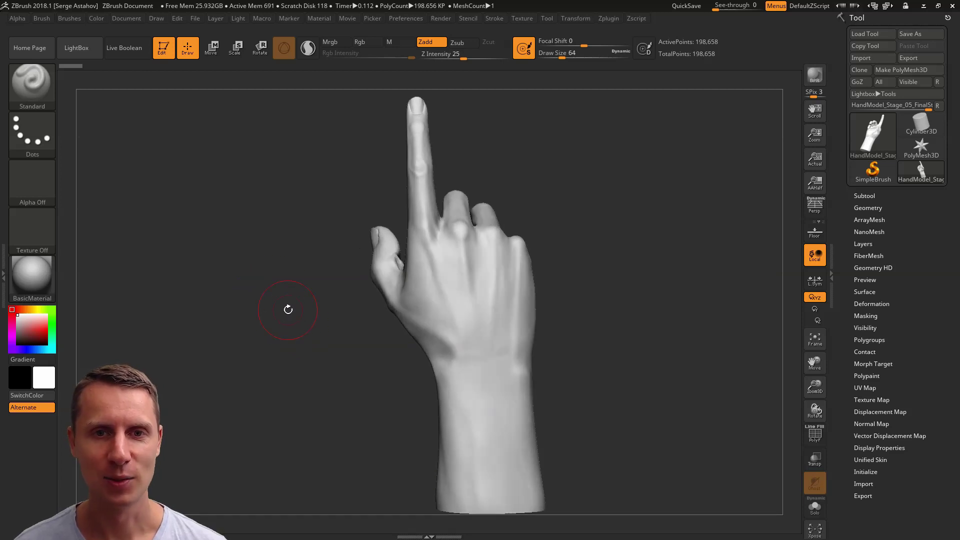
Step: Switch to the Rotate transpose line instead of the gizmo and topologically mask the hand, leaving only the index finger unmasked
drag(290, 264, 280, 240)
click(260, 48)
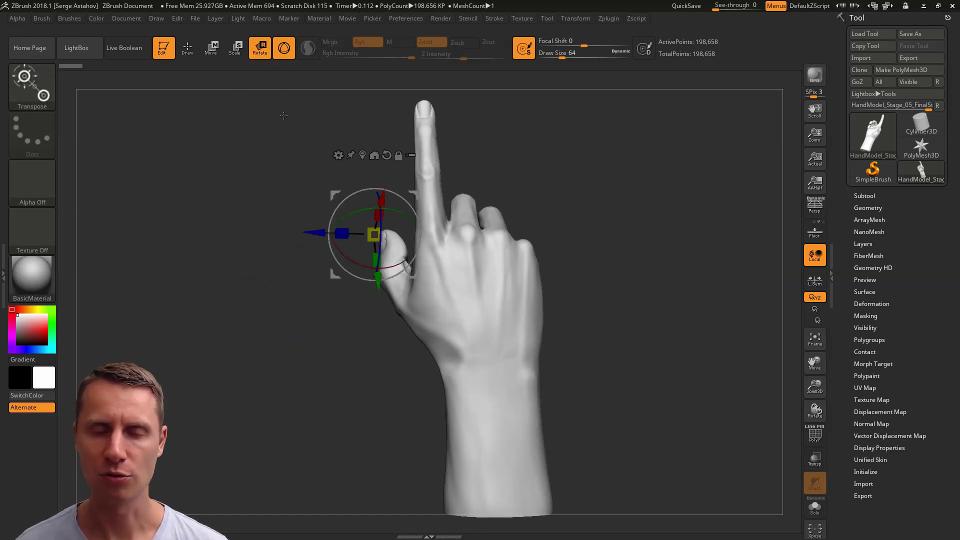
drag(238, 235, 468, 181)
click(284, 48)
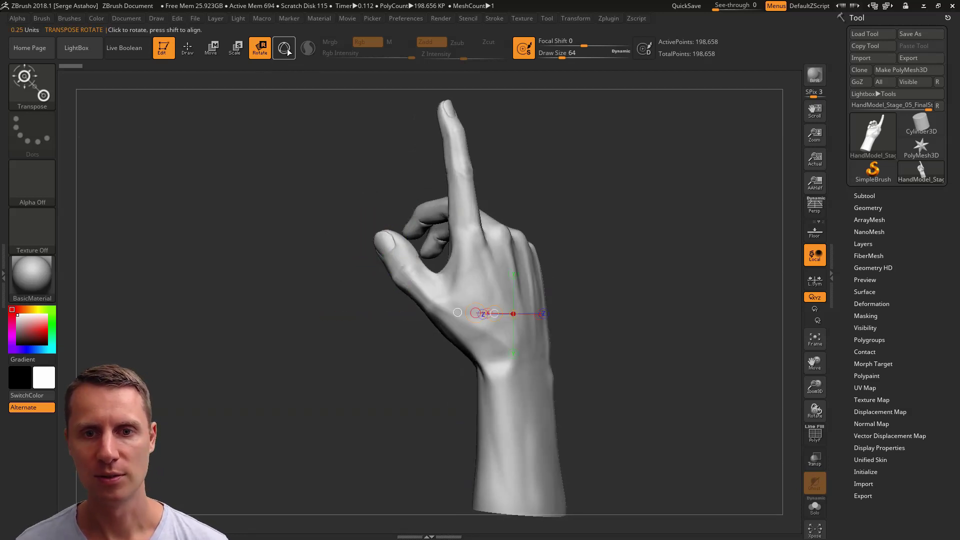
key(space)
ctrl+drag(474, 269, 461, 165)
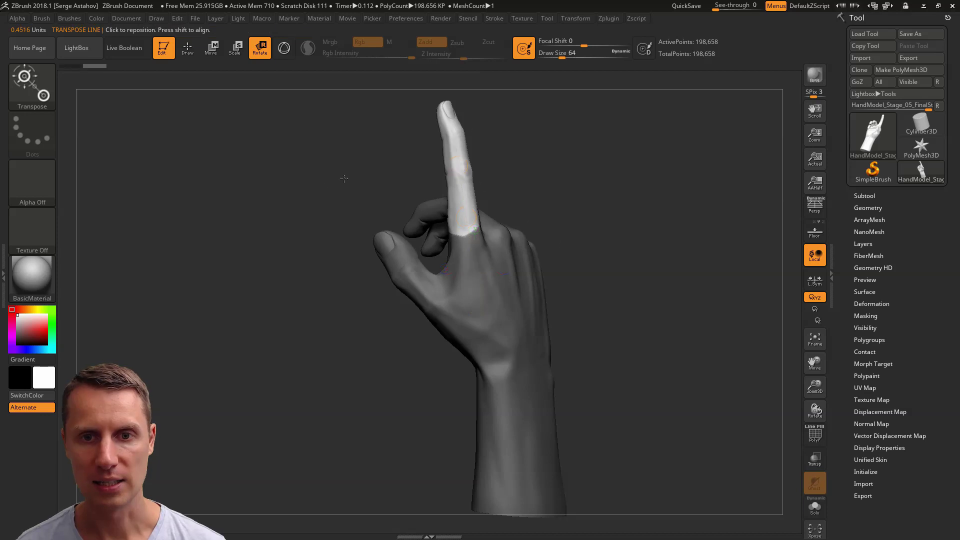
Step: Place a transpose line on the lower part of the index finger and rotate the finger forward from its base
drag(344, 178, 342, 178)
drag(475, 169, 479, 225)
drag(425, 192, 397, 184)
drag(476, 170, 472, 150)
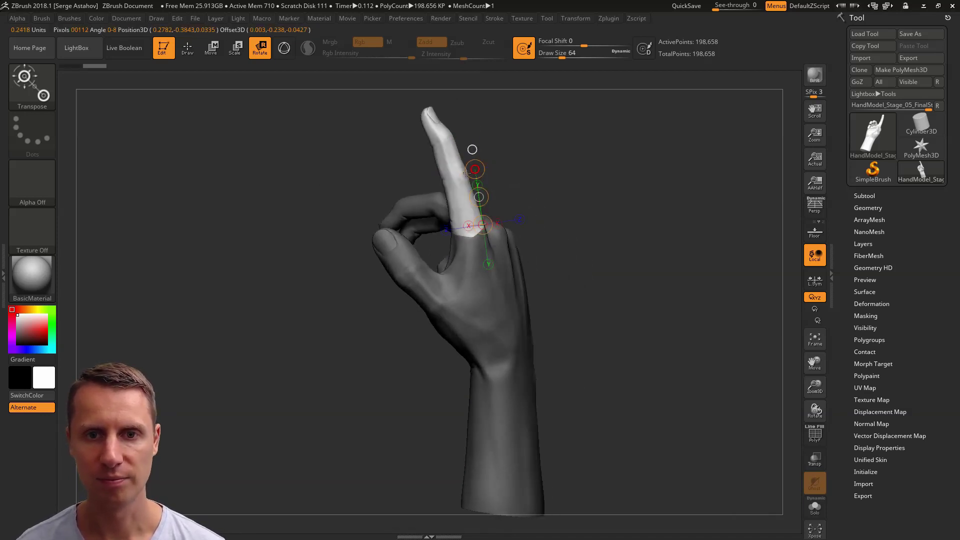
drag(336, 147, 415, 152)
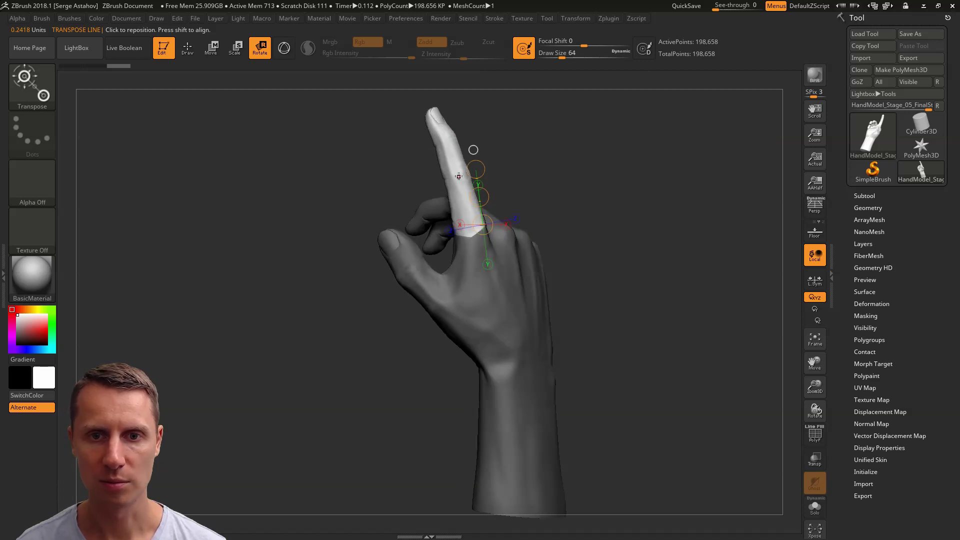
Step: Try bending the upper part of the index finger at its middle joint, and undo the finger rotations
mouse_move(461, 177)
ctrl+mouse_down()
mouse_move(449, 152)
mouse_move(463, 169)
ctrl+mouse_up()
drag(452, 136, 437, 142)
mouse_move(370, 154)
mouse_down()
mouse_move(386, 155)
mouse_move(355, 152)
mouse_up()
right_drag(355, 151, 376, 181)
key(ctrl+z)
key(ctrl+z)
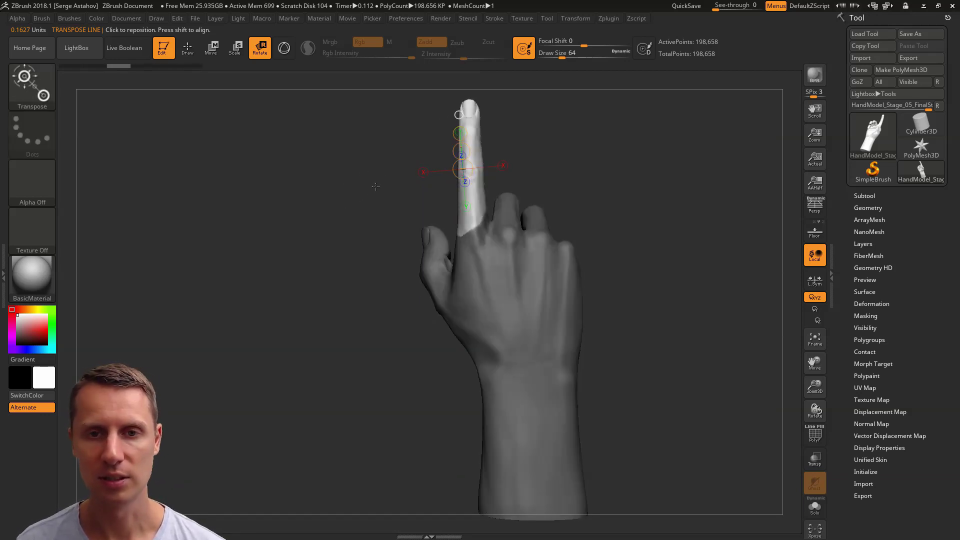
Step: Clear the mask from the hand and look at the straight index finger from the back of the hand
ctrl+drag(360, 177, 377, 181)
mouse_move(332, 239)
alt+right_down()
mouse_move(350, 210)
mouse_move(330, 236)
mouse_move(338, 232)
alt+right_up()
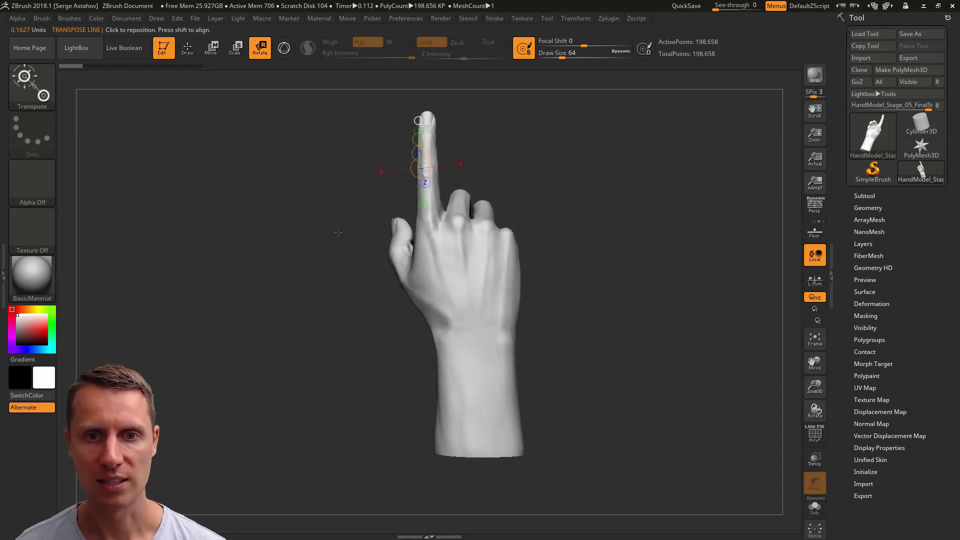
mouse_move(326, 183)
mouse_down()
mouse_move(327, 206)
mouse_move(324, 188)
mouse_up()
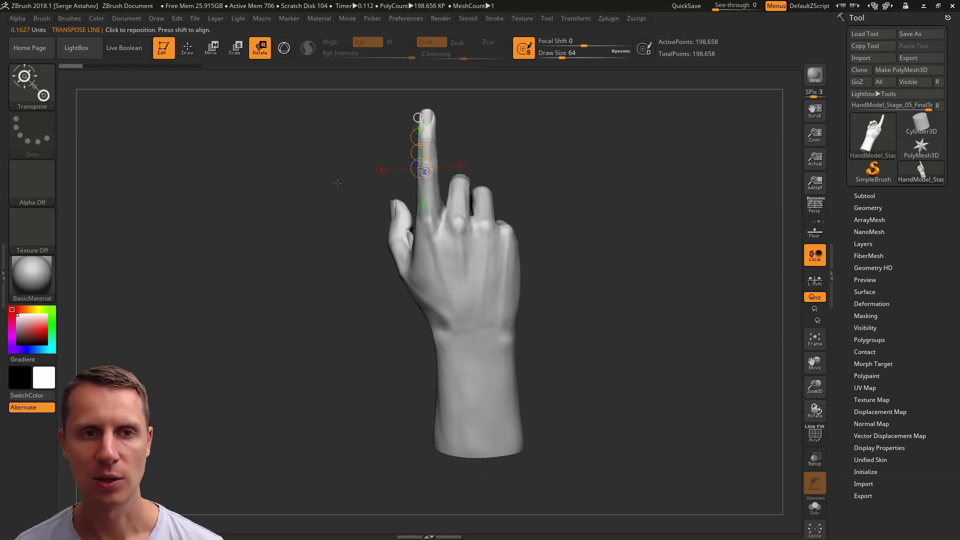
drag(309, 172, 319, 196)
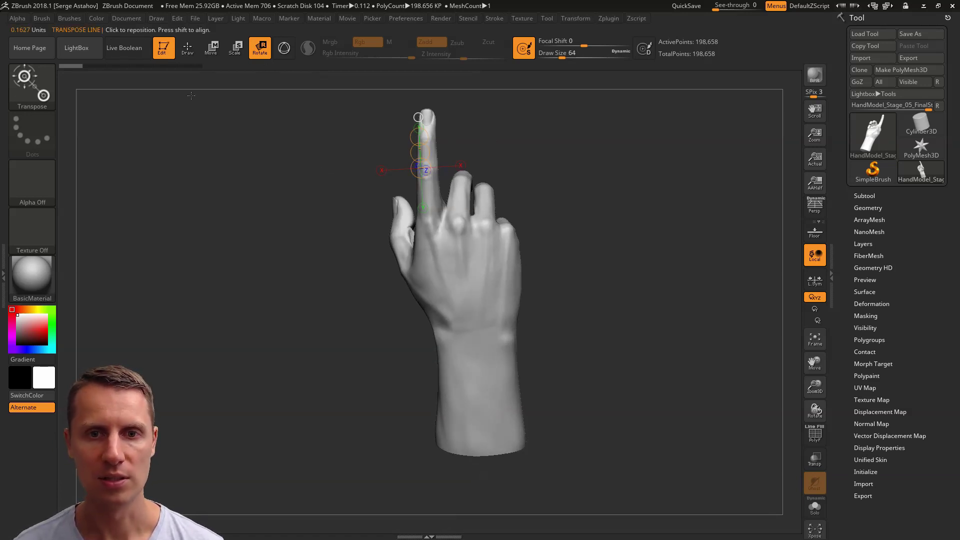
Step: Topologically mask the hand again, leaving the index finger and its knuckle unmasked
key(ctrl)
mouse_move(451, 145)
ctrl+mouse_down()
mouse_move(456, 406)
mouse_move(393, 156)
mouse_move(421, 152)
ctrl+mouse_up()
mouse_move(350, 193)
ctrl+mouse_down()
mouse_move(361, 181)
mouse_move(408, 320)
mouse_move(268, 210)
ctrl+mouse_up()
mouse_move(344, 271)
ctrl+mouse_down()
mouse_move(423, 251)
mouse_move(360, 350)
ctrl+mouse_up()
Step: Draw a transpose line along the finger's lower segment and bend the part above the middle joint toward the palm
mouse_move(245, 266)
mouse_down()
mouse_move(508, 237)
mouse_move(449, 228)
mouse_up()
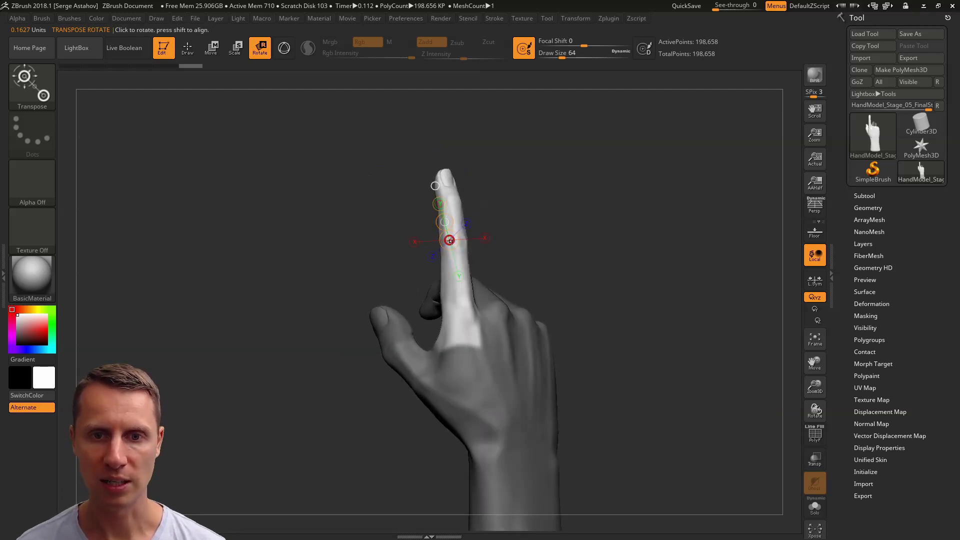
drag(440, 203, 347, 196)
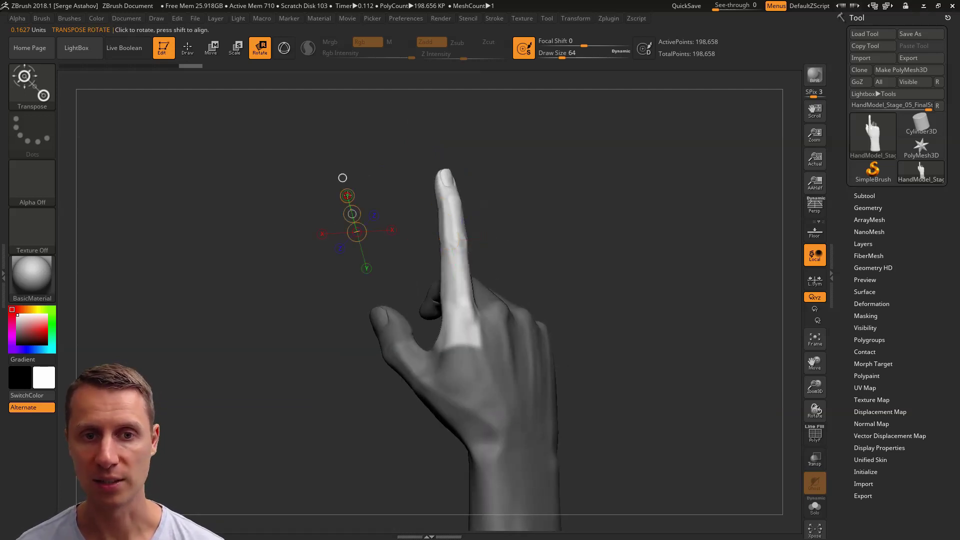
drag(462, 238, 465, 305)
drag(382, 230, 446, 223)
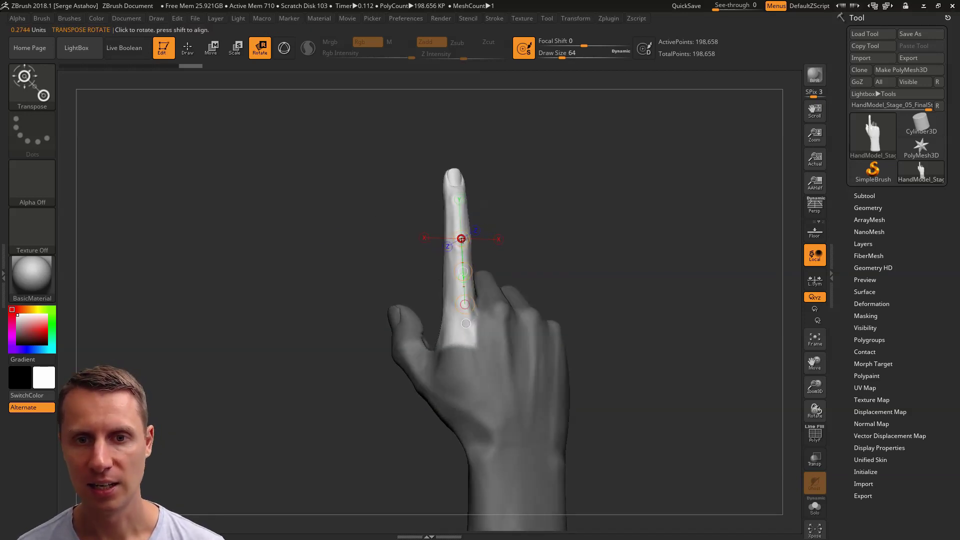
drag(364, 229, 445, 257)
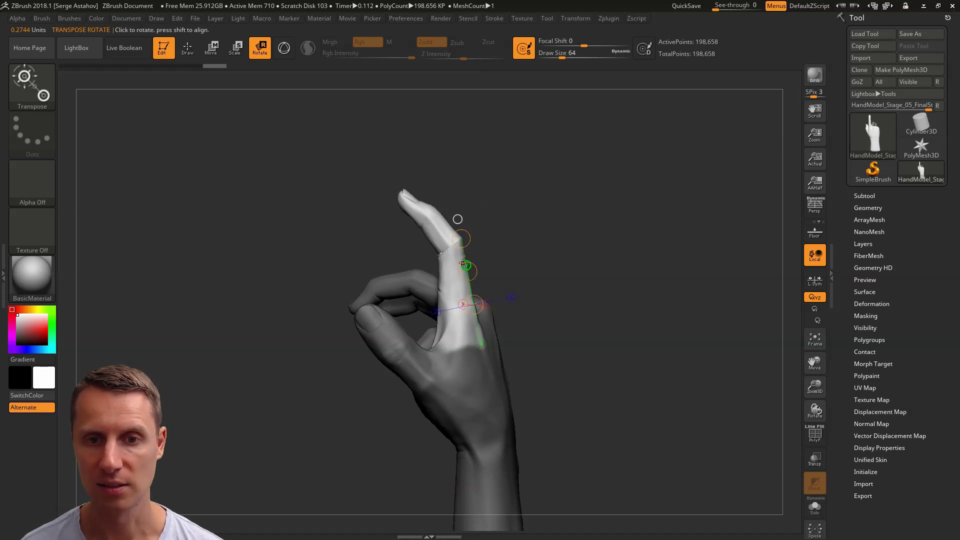
Step: Curl the index fingertip at its last joint and bend the lower segment at the knuckle, using a transpose line for each
drag(431, 207, 458, 239)
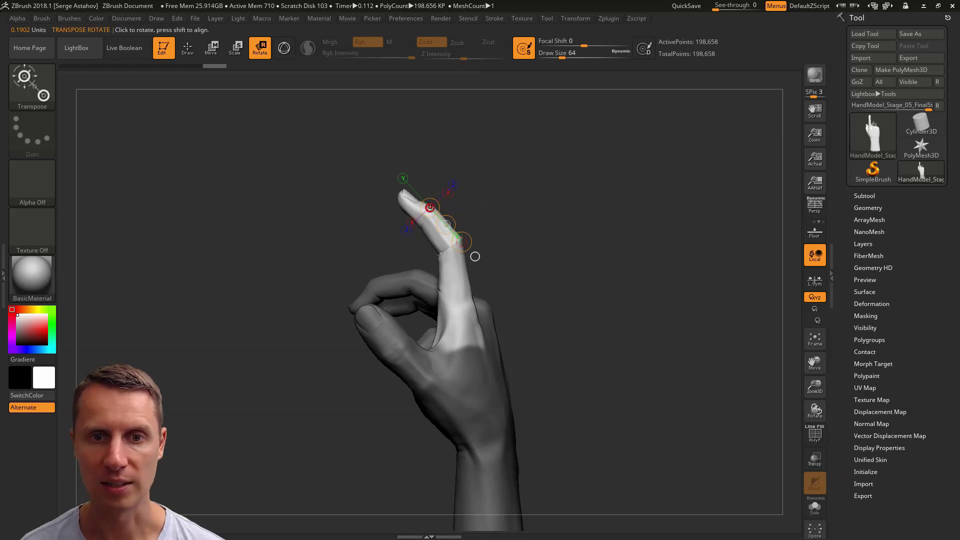
mouse_move(430, 207)
mouse_down()
mouse_move(414, 229)
mouse_move(430, 206)
mouse_move(415, 229)
mouse_move(407, 195)
mouse_move(421, 198)
mouse_up()
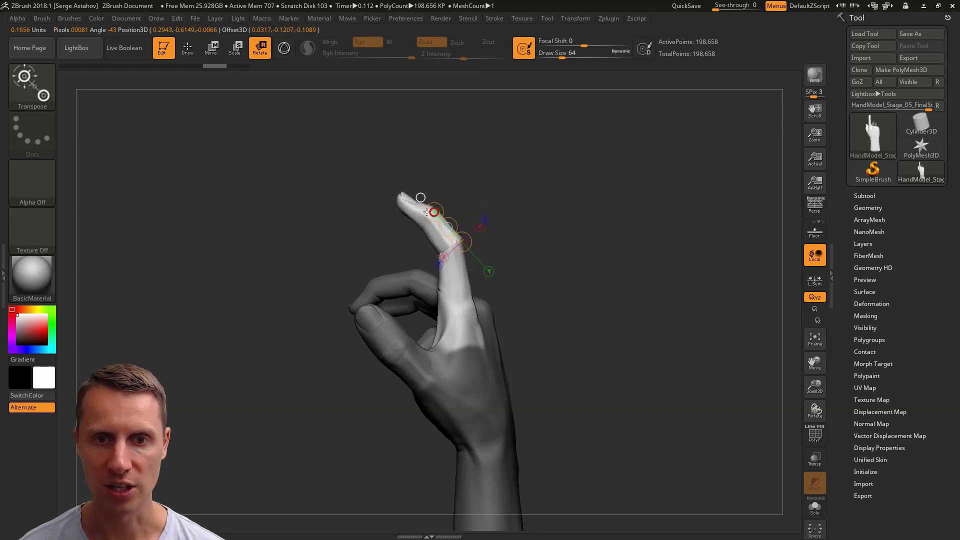
drag(465, 306, 480, 342)
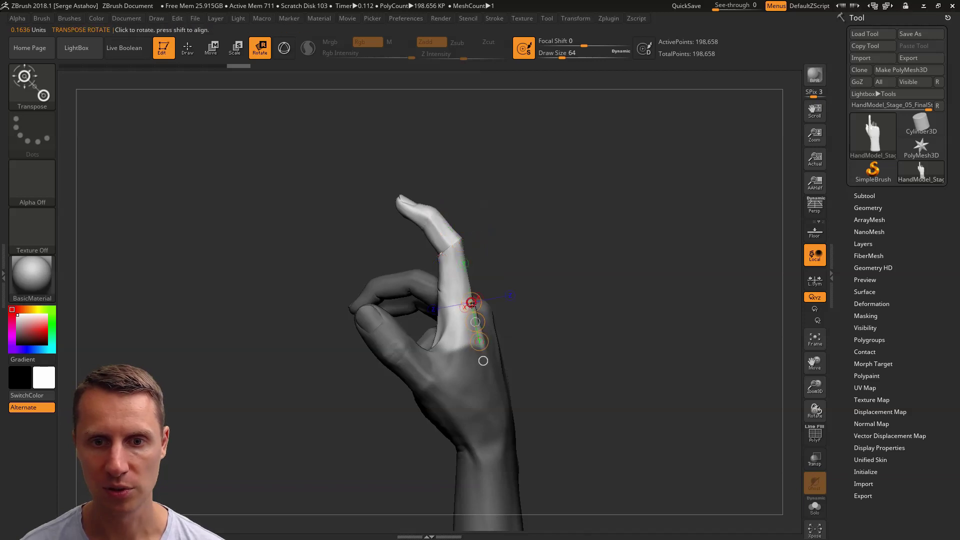
mouse_move(471, 303)
mouse_down()
mouse_move(467, 282)
mouse_move(472, 302)
mouse_move(460, 300)
mouse_up()
Step: Rotate the index finger's segments slightly sideways in the back view, drawing a transpose line along each segment
drag(350, 248, 303, 256)
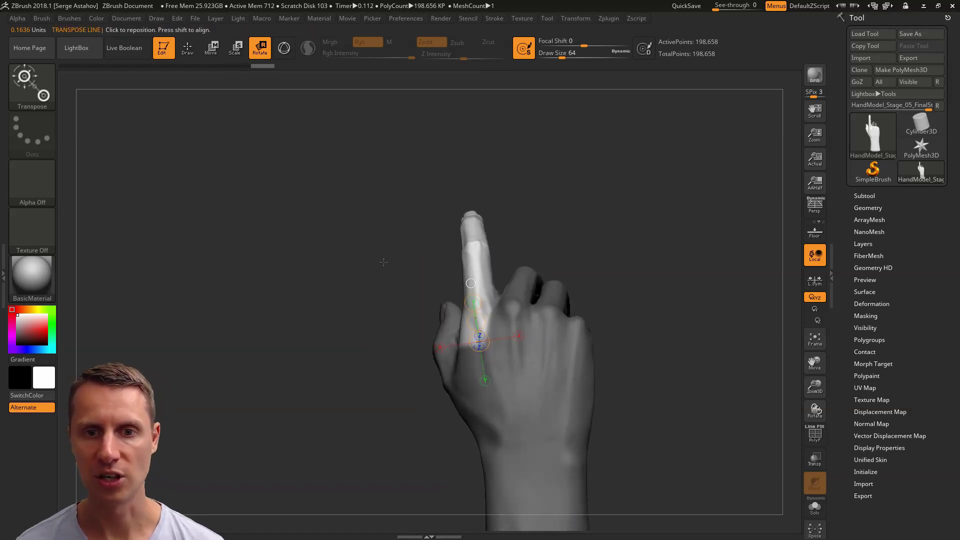
drag(474, 302, 475, 302)
drag(474, 250, 479, 303)
drag(473, 249, 484, 250)
drag(419, 211, 474, 240)
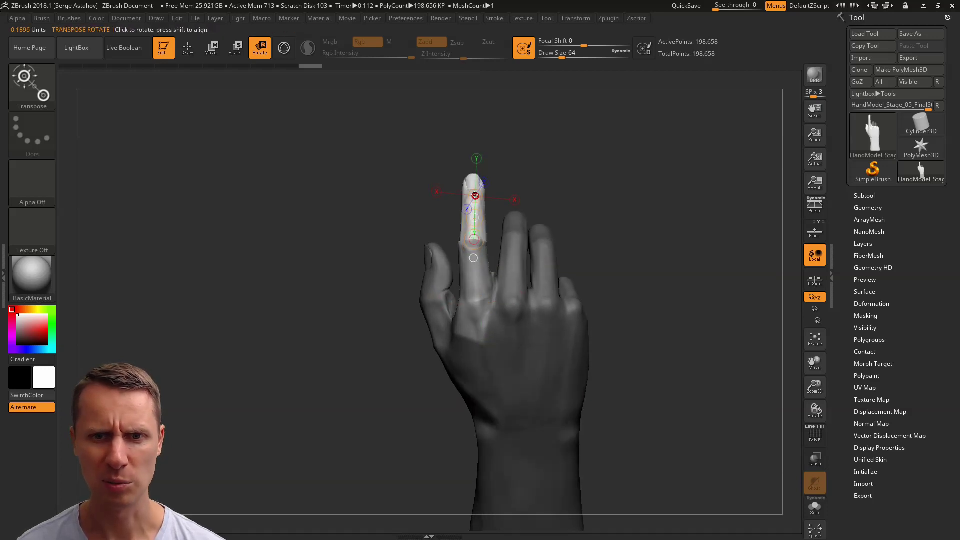
drag(475, 196, 484, 196)
drag(418, 218, 401, 197)
drag(457, 177, 339, 209)
alt+drag(346, 270, 336, 239)
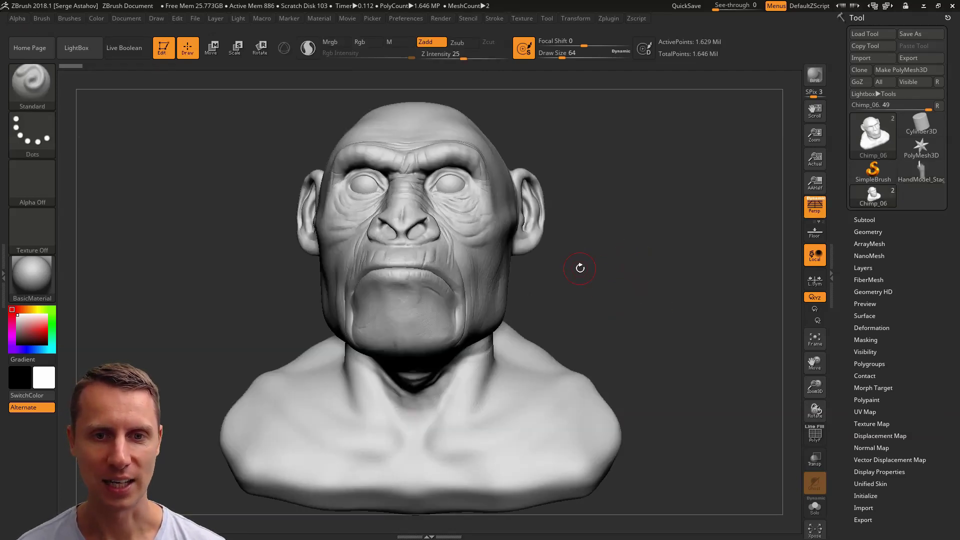
Step: Turn on the polyframe for the chimp bust, showing only wireframe lines without the polygroup colour fill
mouse_move(630, 276)
mouse_down()
mouse_move(613, 280)
mouse_move(654, 285)
mouse_move(637, 284)
mouse_up()
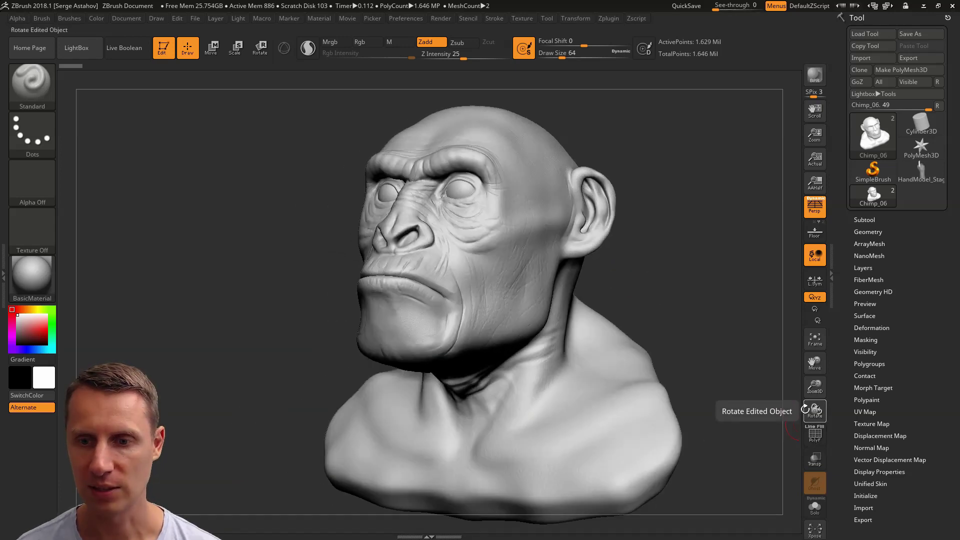
click(816, 437)
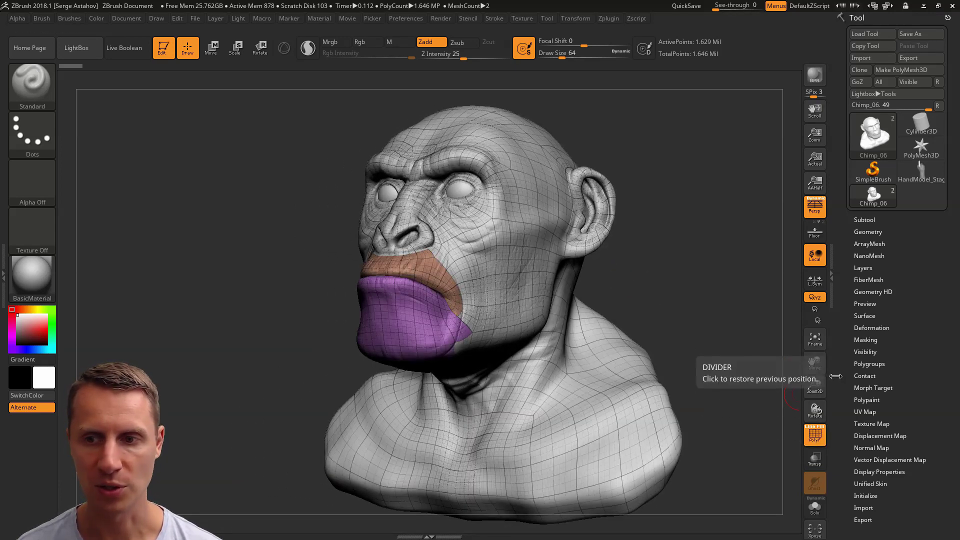
click(820, 427)
drag(693, 277, 714, 282)
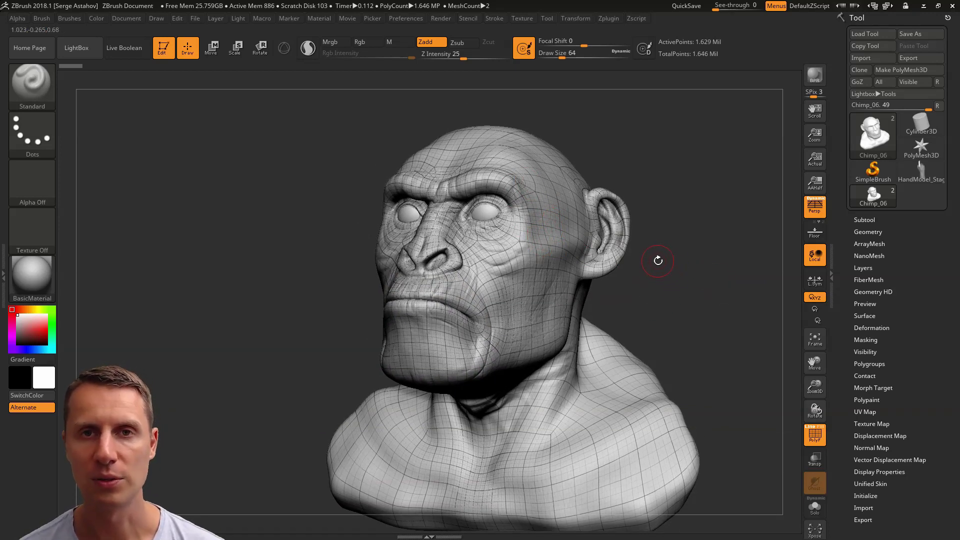
Step: Set the bust's subdivision level to 1 and compare the low-resolution mesh with and without the polyframe
click(871, 232)
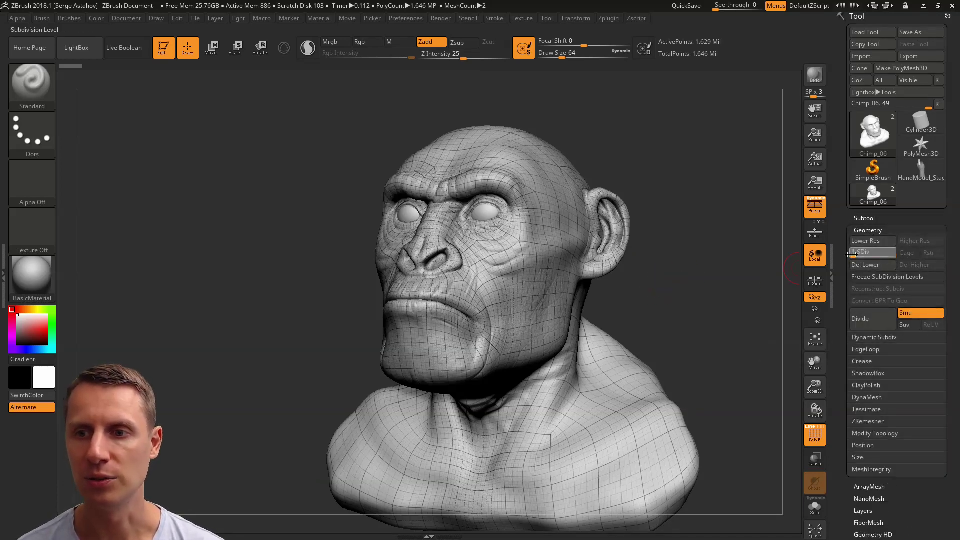
click(851, 255)
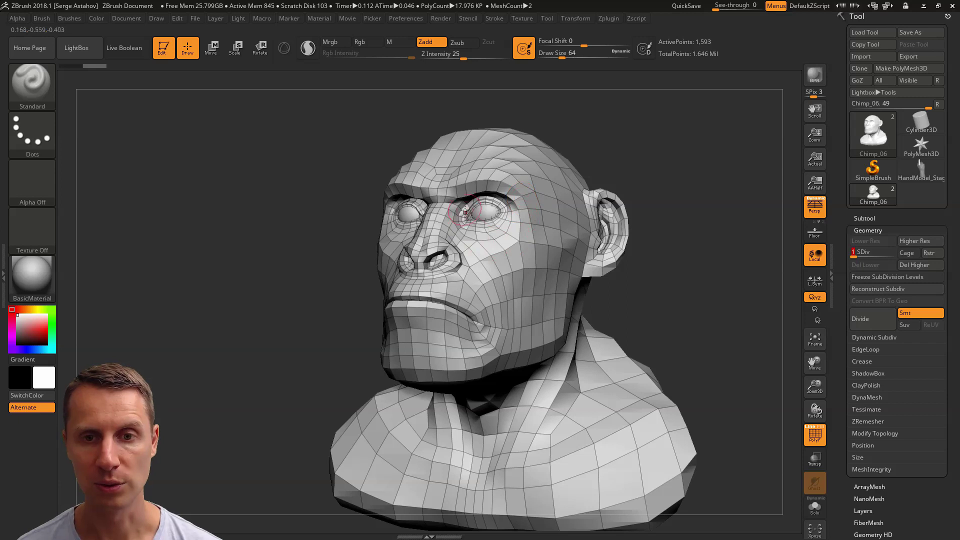
drag(690, 304, 691, 317)
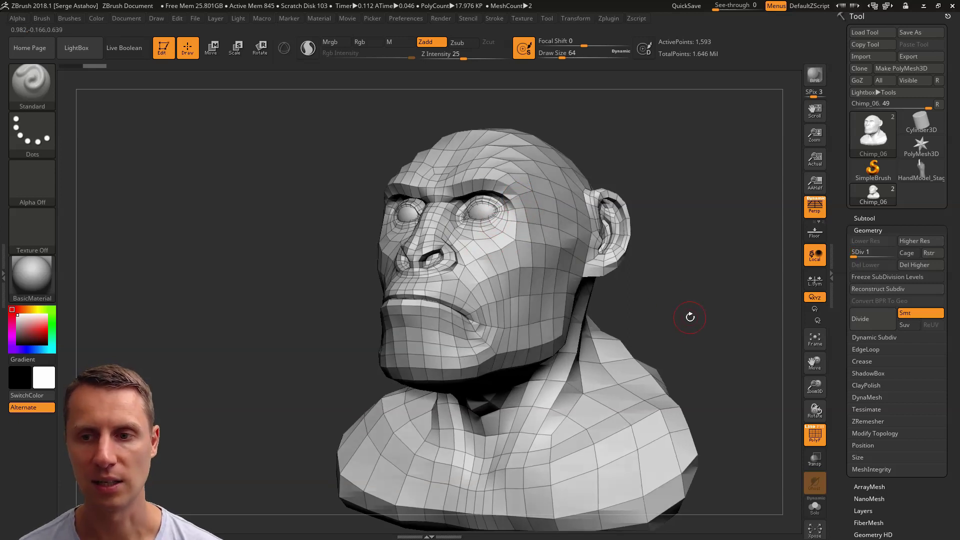
click(815, 436)
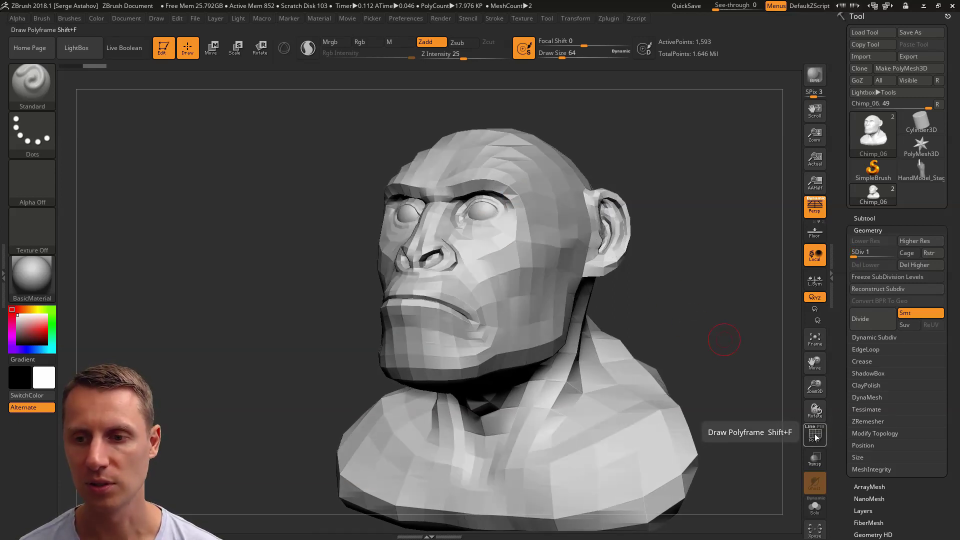
click(815, 436)
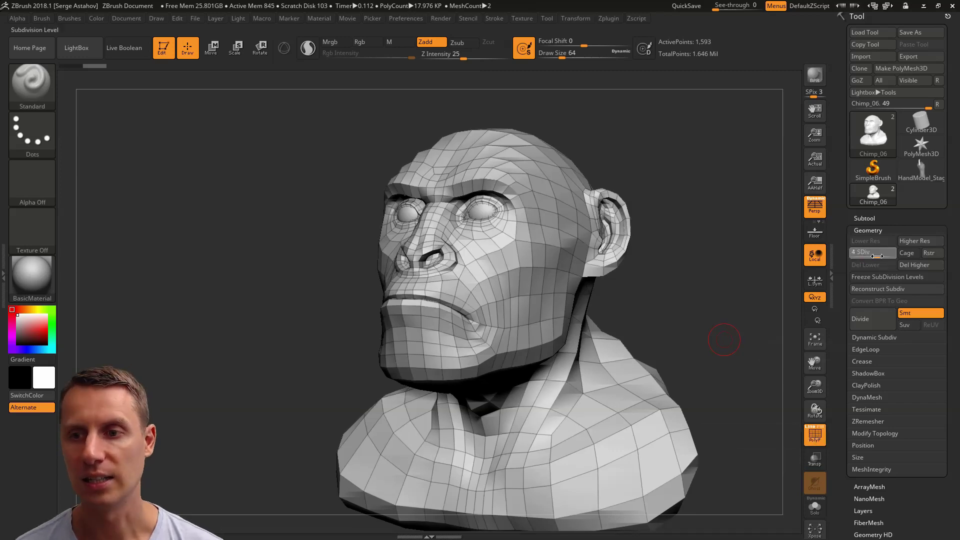
Step: Set the bust's subdivision level to 6 and inspect the head close up from the front and three-quarter view
drag(901, 260, 900, 260)
shift+drag(691, 296, 696, 287)
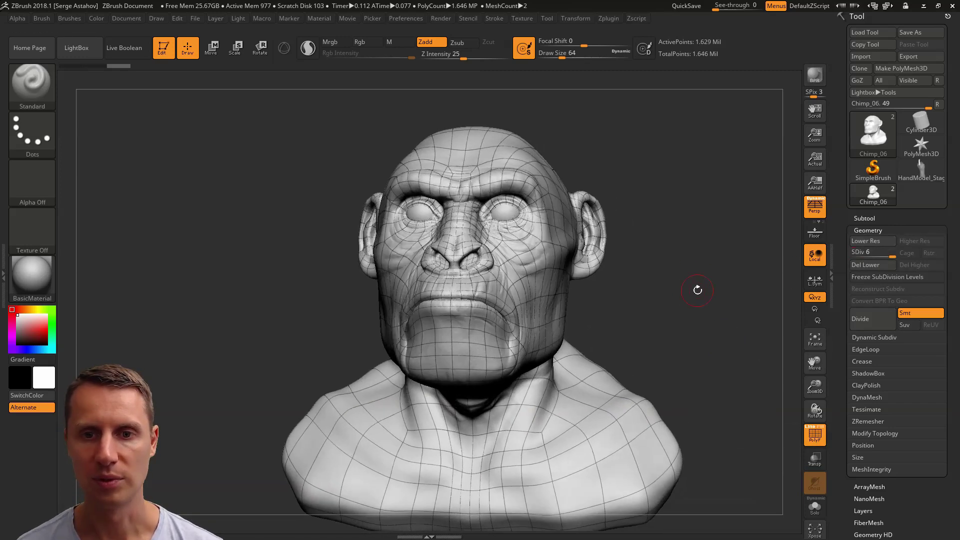
mouse_move(317, 197)
alt+mouse_down()
mouse_move(328, 229)
mouse_move(315, 212)
alt+mouse_up()
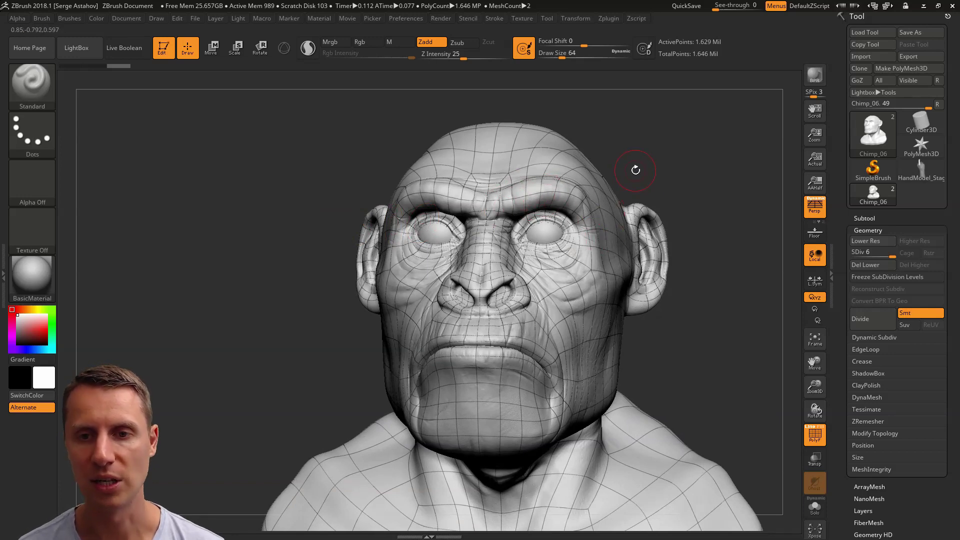
drag(636, 170, 637, 206)
drag(727, 345, 718, 334)
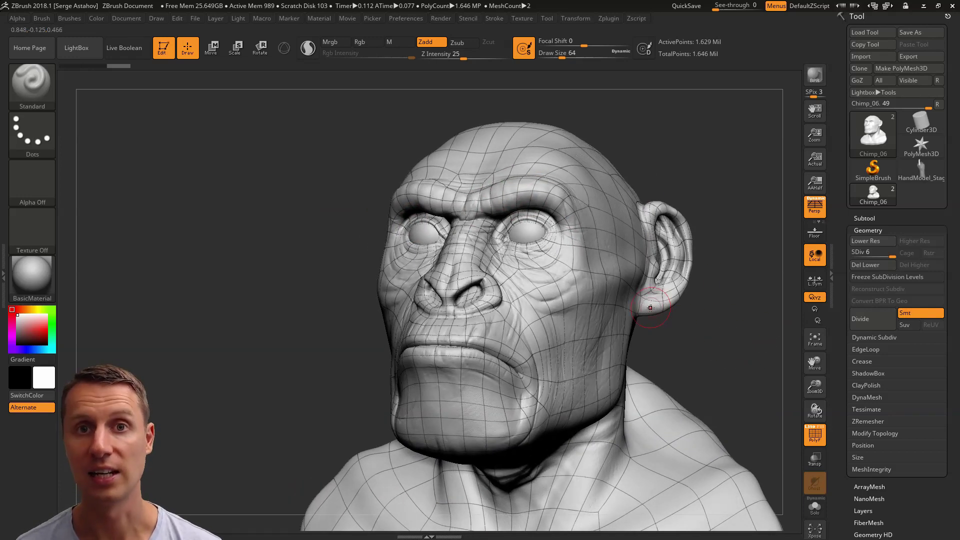
Step: Compare the bust's facial detail at subdivision level 6 with the polyframe hidden and shown
click(816, 434)
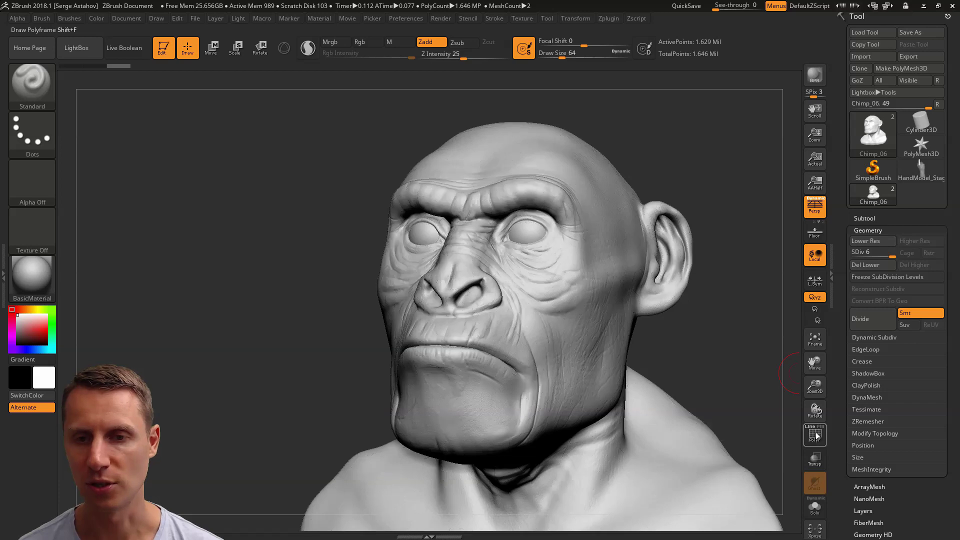
click(815, 435)
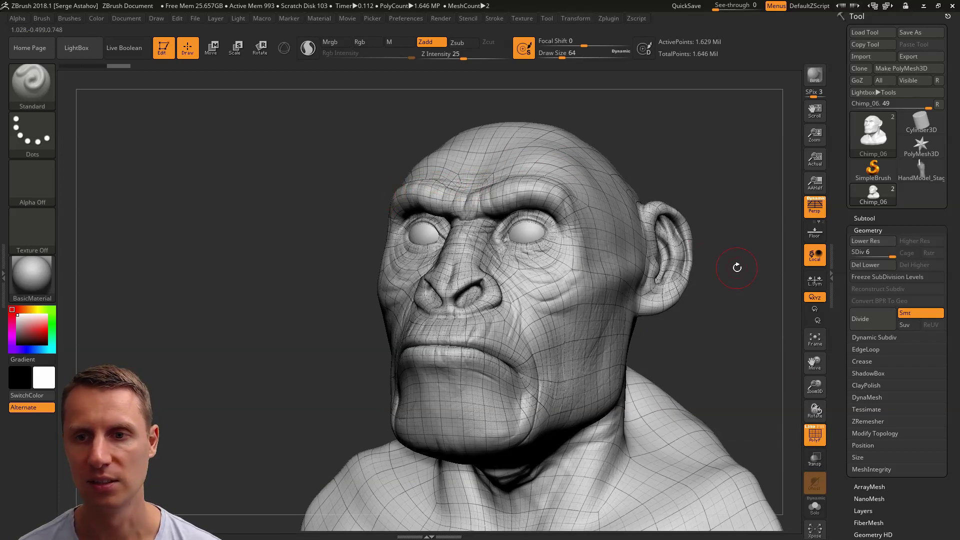
click(815, 434)
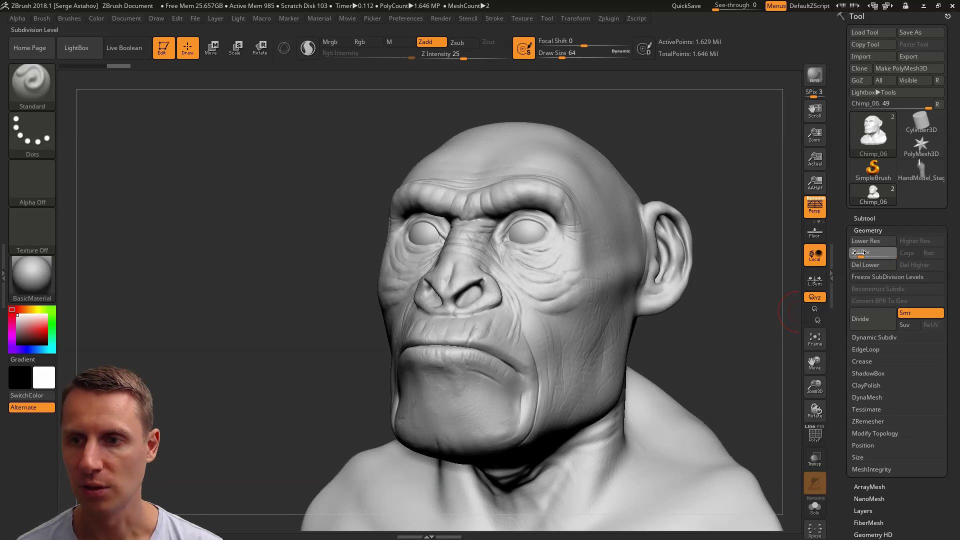
Step: View the bust at subdivision level 1 with the polyframe shown, and return it to level 6
drag(859, 252, 853, 252)
click(807, 441)
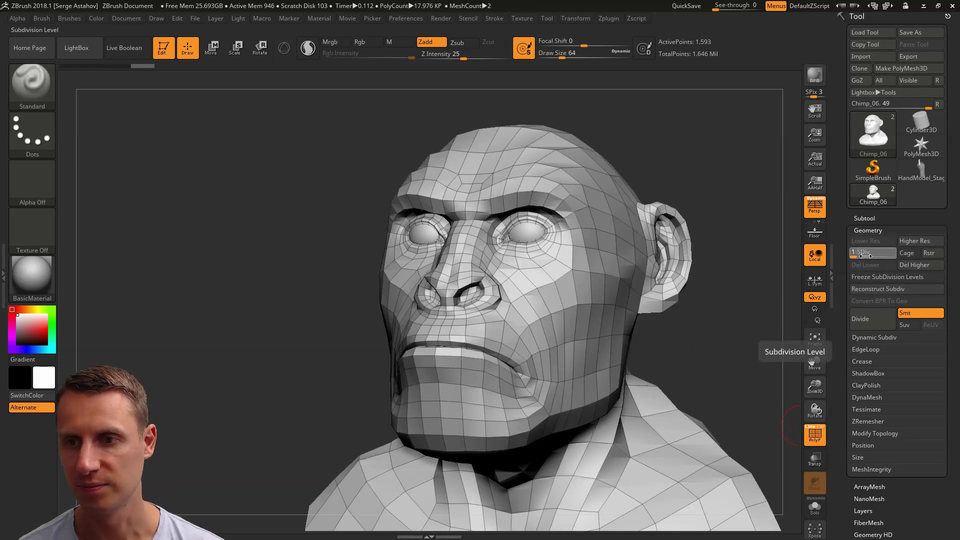
drag(866, 254, 893, 252)
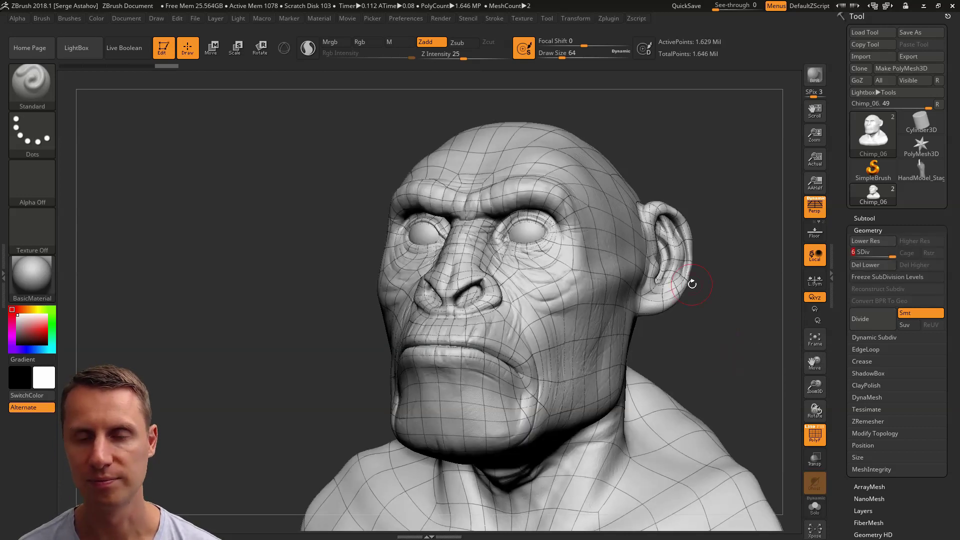
Step: Dock the Movie palette in the tray beside the canvas, keeping the bust in front view
drag(295, 249, 408, 303)
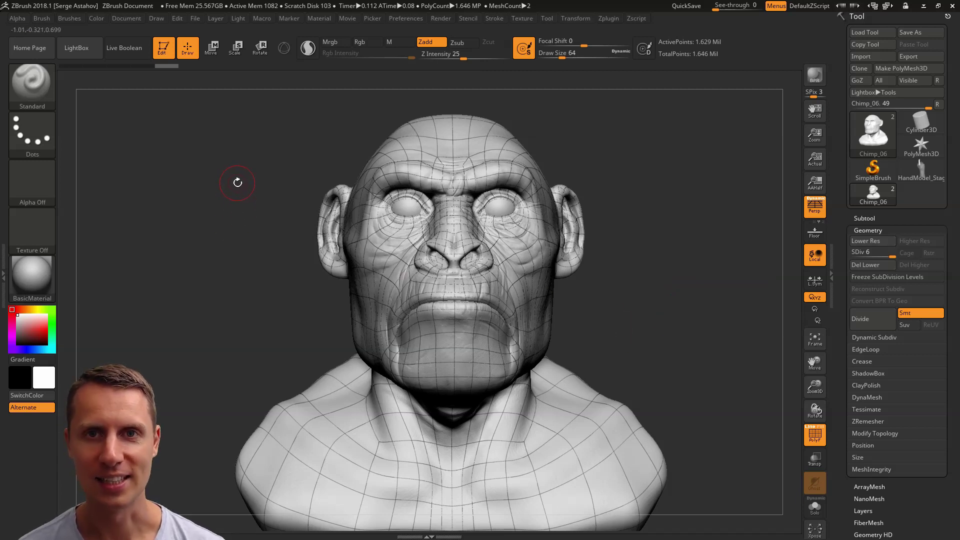
drag(681, 297, 665, 292)
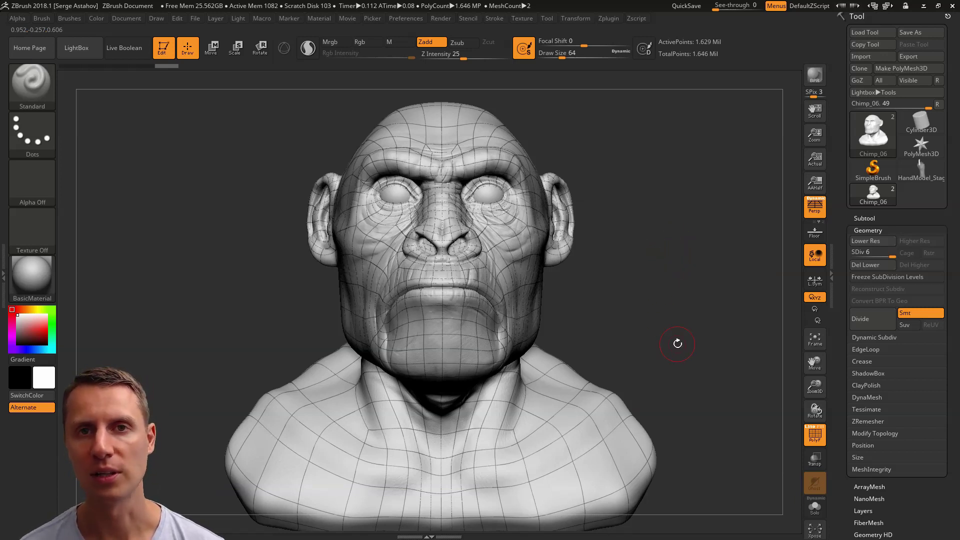
click(347, 18)
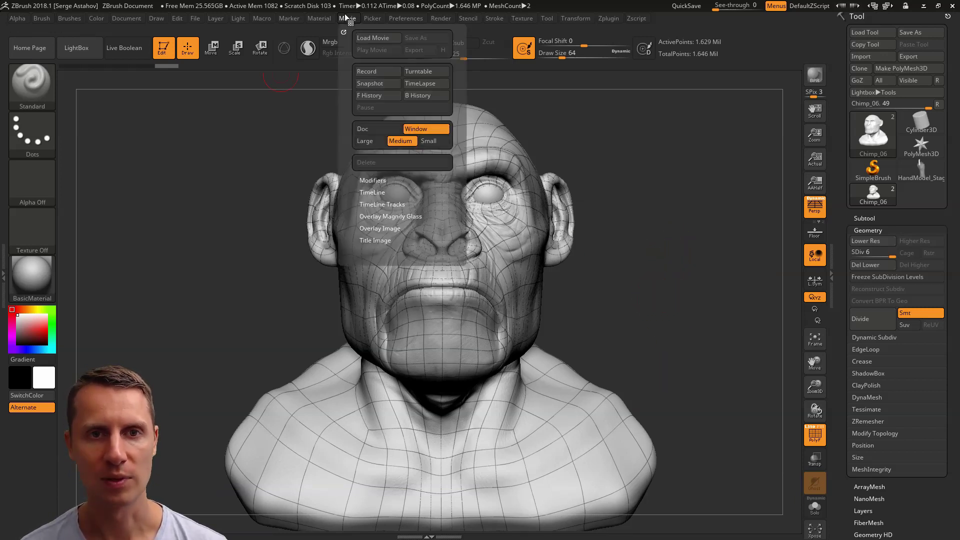
drag(344, 33, 35, 30)
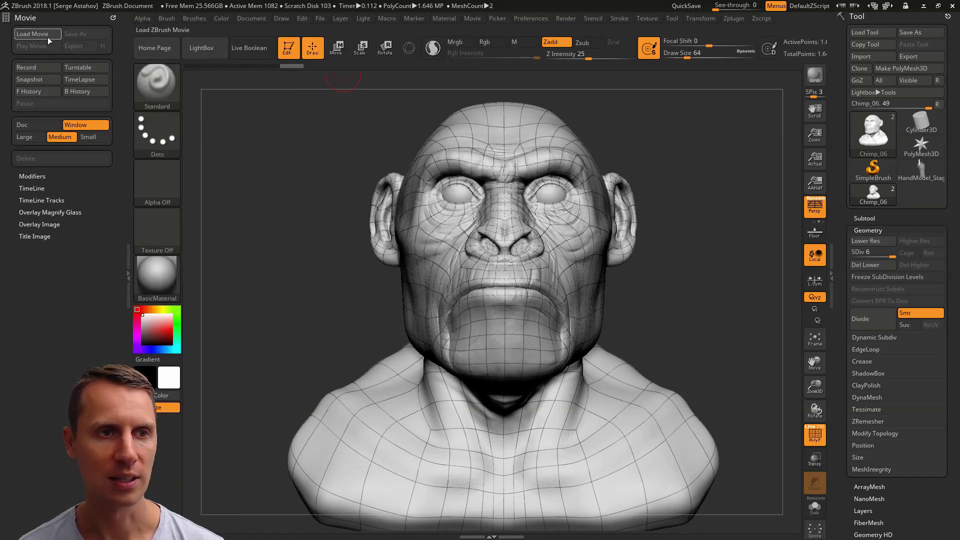
Step: Expand the Movie palette's TimeLine settings and show the animation timeline above the canvas
mouse_move(320, 162)
mouse_down()
mouse_move(328, 184)
mouse_move(313, 177)
mouse_move(326, 187)
mouse_up()
drag(703, 314, 672, 317)
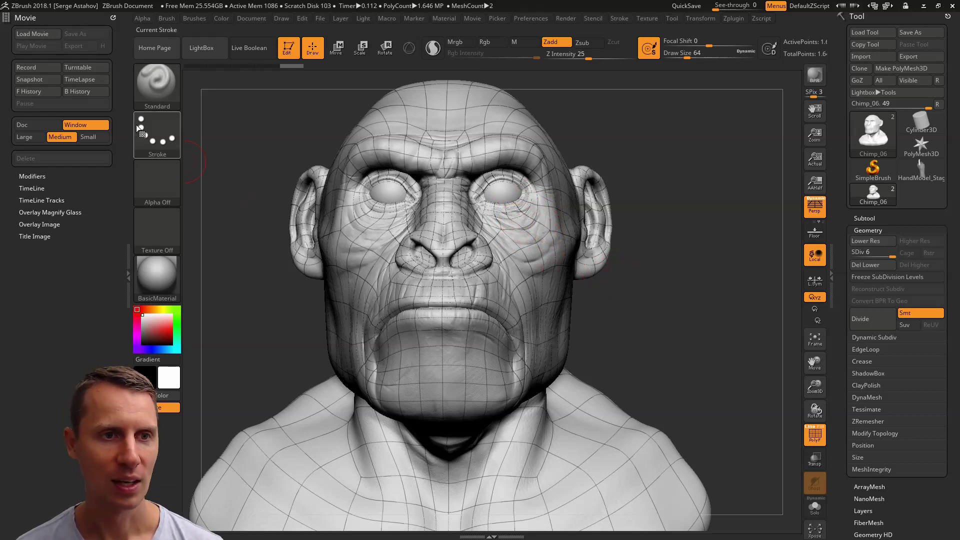
click(28, 188)
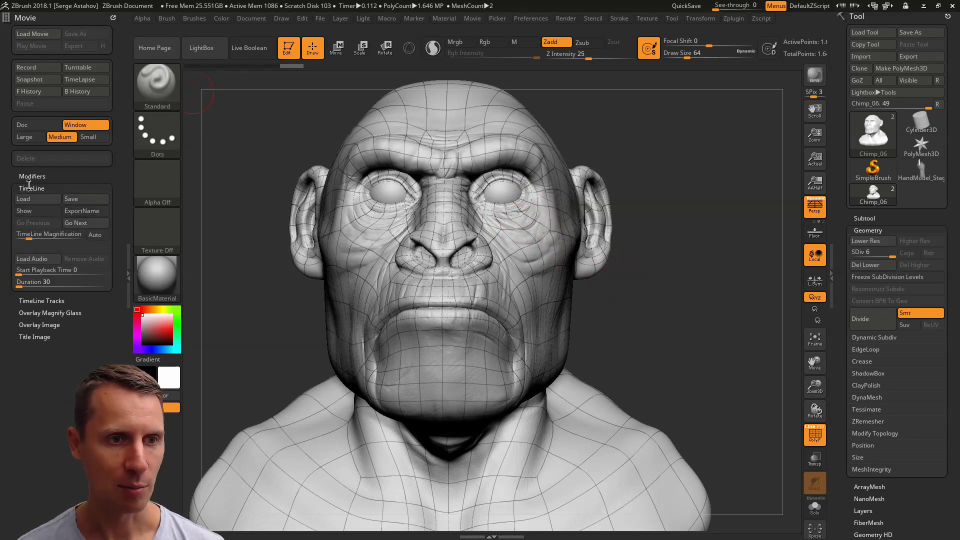
click(30, 212)
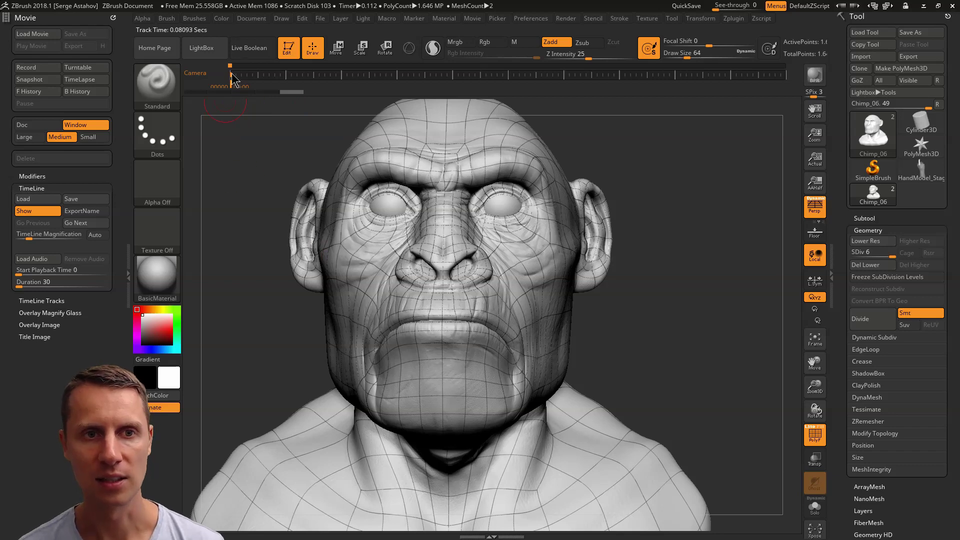
Step: Try adding Camera track keyframes at different times for the front and side views of the bust
drag(250, 271, 399, 296)
alt+drag(240, 128, 300, 174)
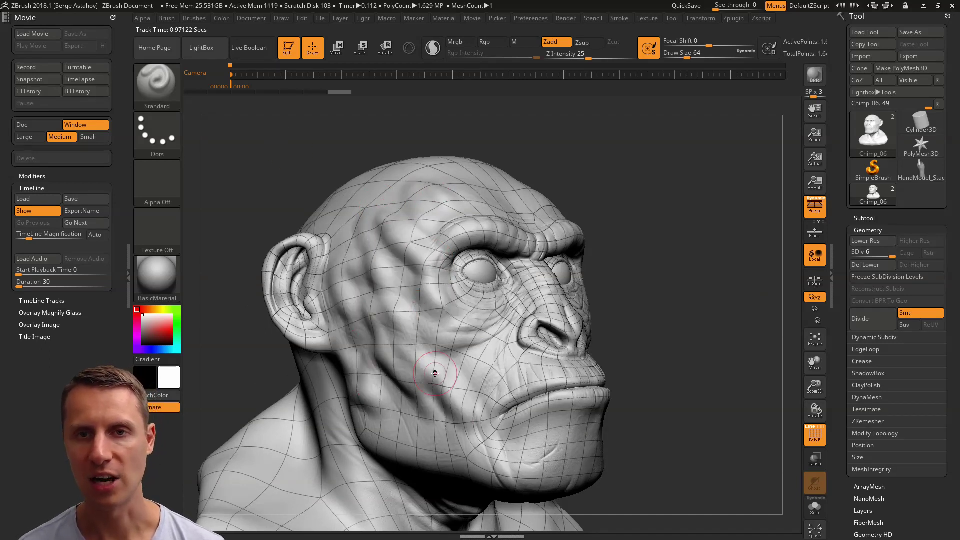
click(231, 84)
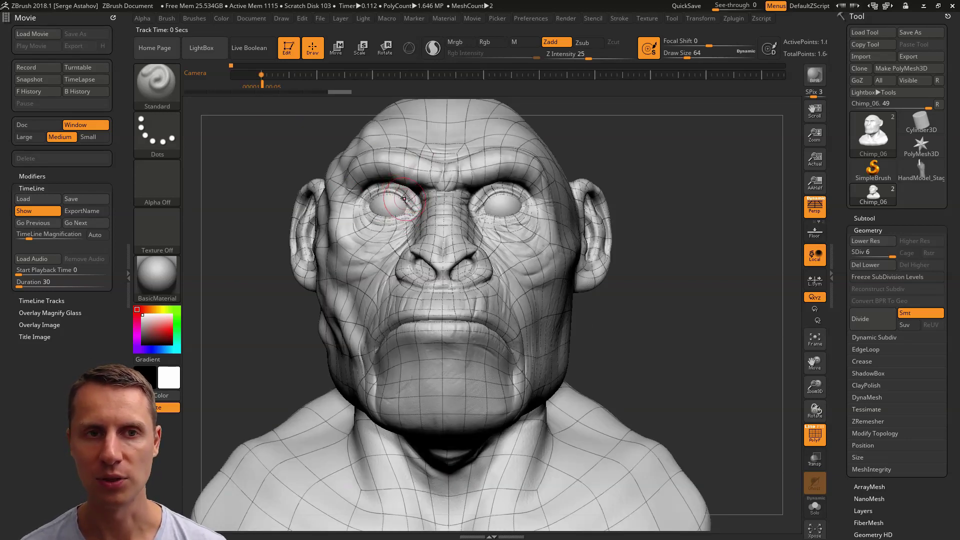
mouse_move(288, 162)
mouse_down()
mouse_move(245, 165)
mouse_move(299, 230)
mouse_move(279, 233)
mouse_move(312, 211)
mouse_move(290, 165)
mouse_up()
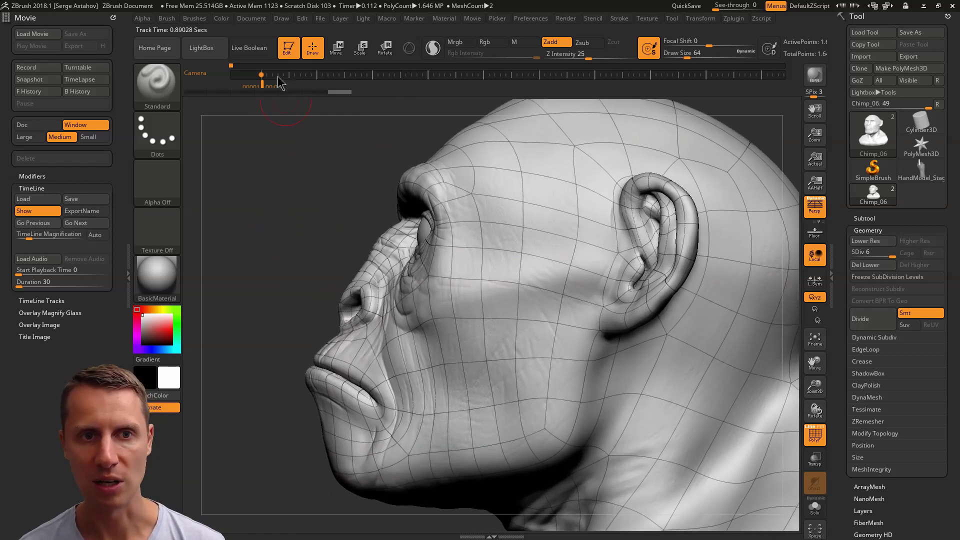
drag(308, 195, 583, 163)
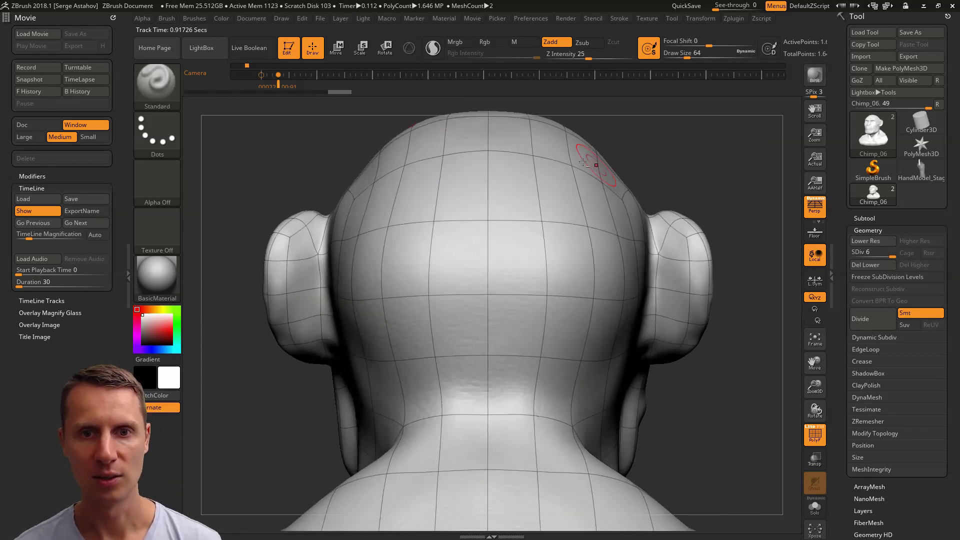
Step: Scrub through the trial camera animation, and delete all its keyframes from the timeline
click(280, 87)
drag(283, 82, 257, 86)
alt+drag(238, 186, 265, 172)
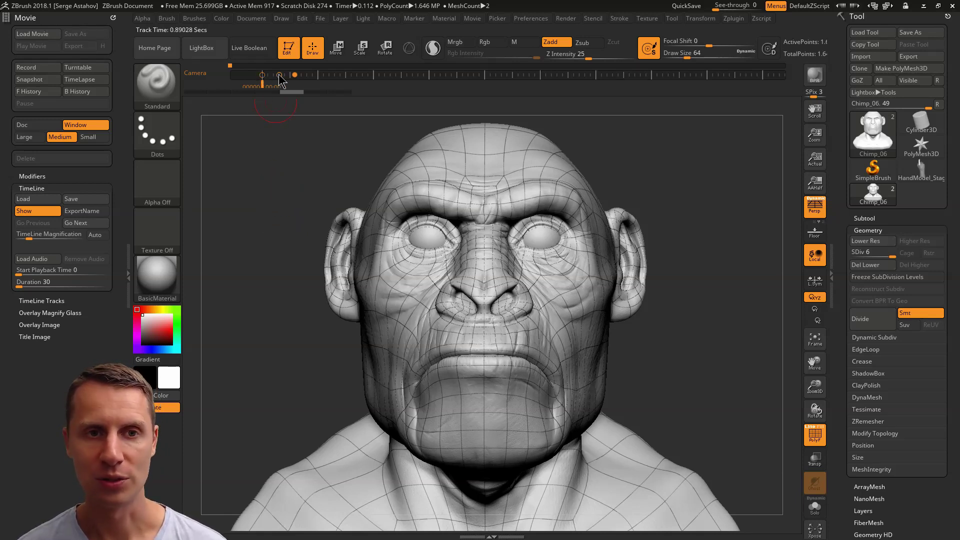
drag(263, 75, 278, 94)
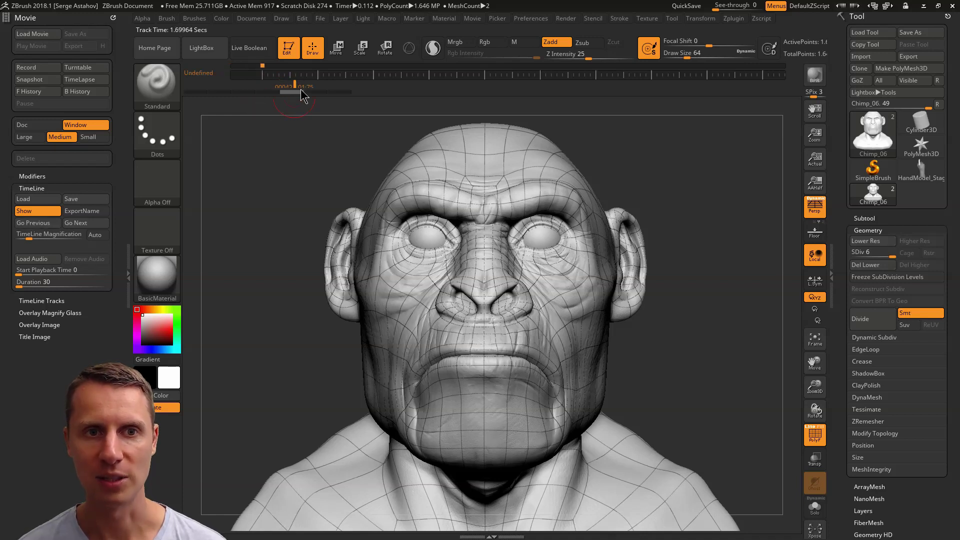
click(254, 88)
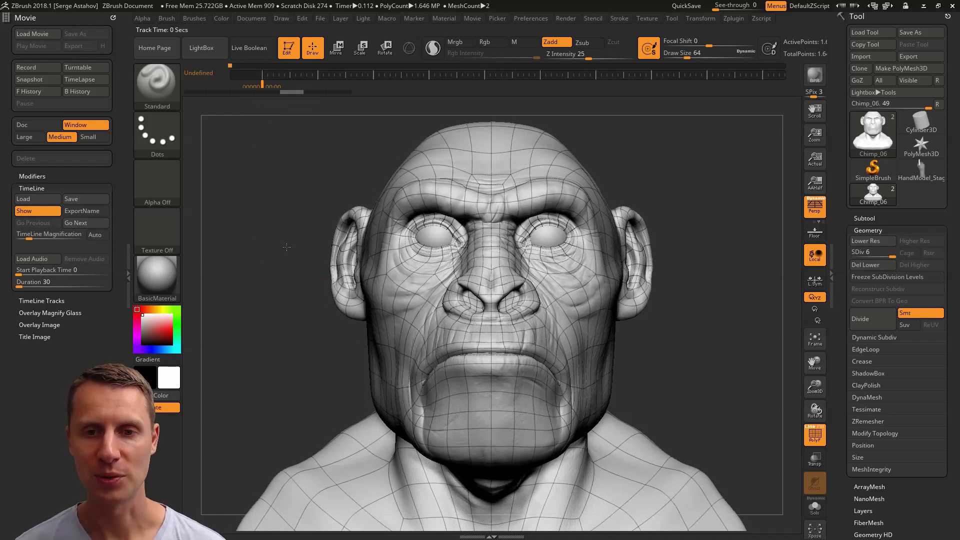
Step: Hide the polyframe and add a Camera keyframe at 0 seconds with the head in three-quarter view
click(815, 436)
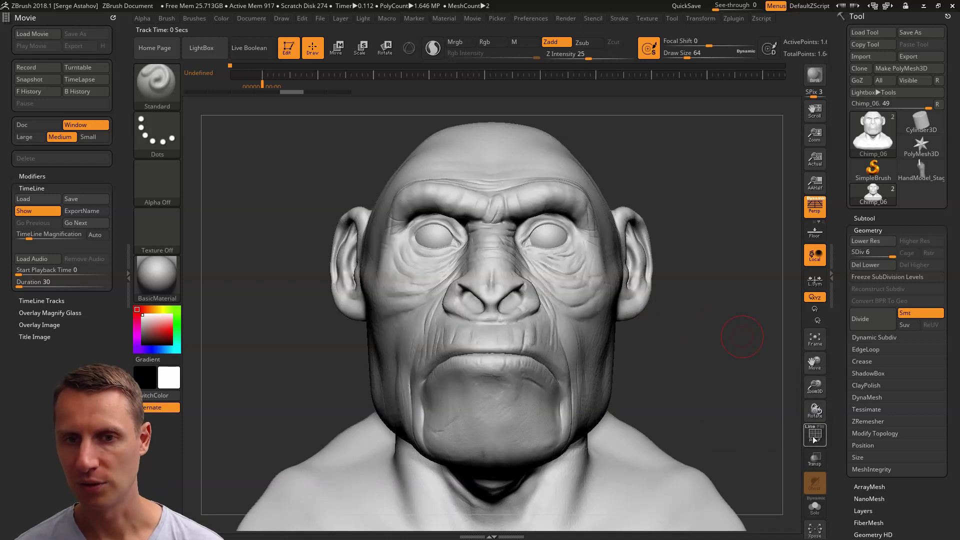
drag(316, 224, 296, 225)
click(263, 76)
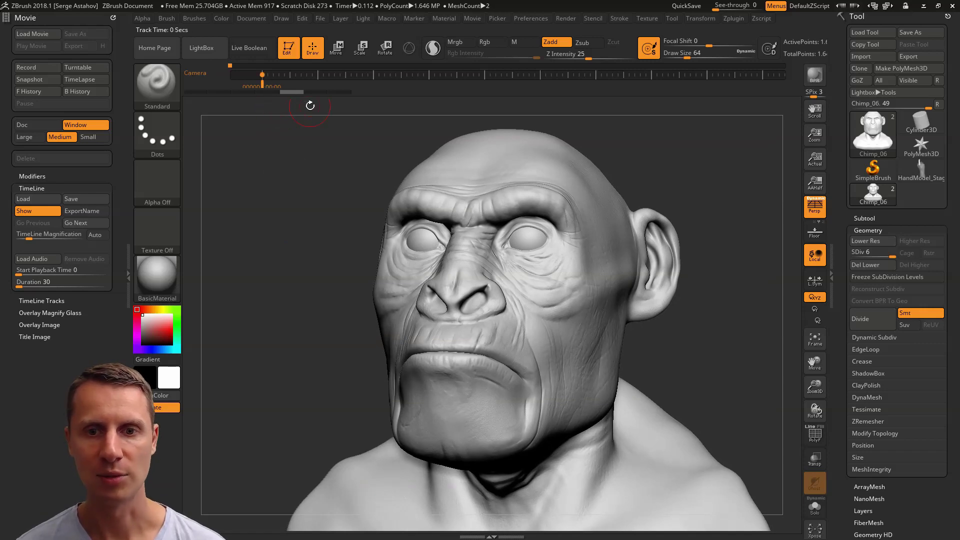
Step: Add a second Camera keyframe at about 1.5 seconds with a close-up of the chimp's face, and scrub back to the start
alt+drag(320, 192, 296, 102)
click(290, 76)
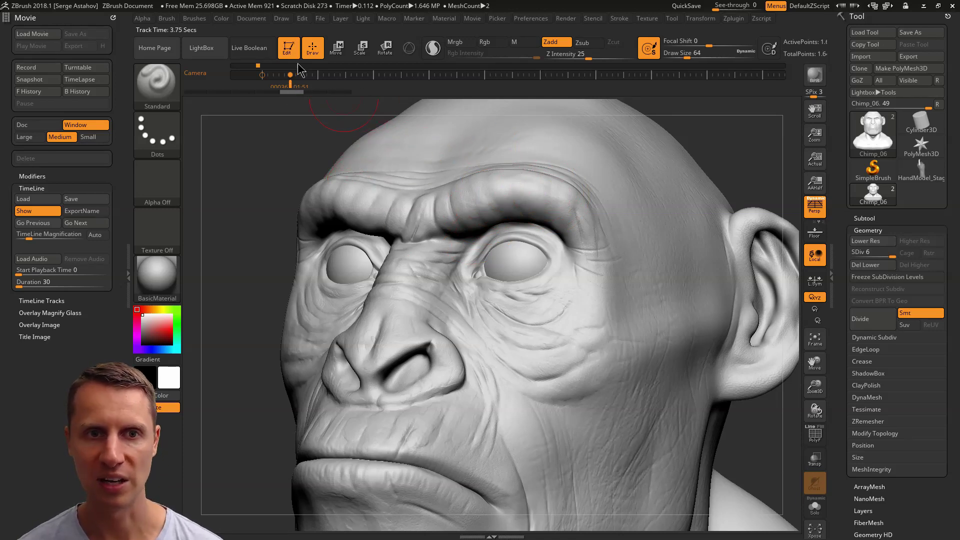
click(280, 80)
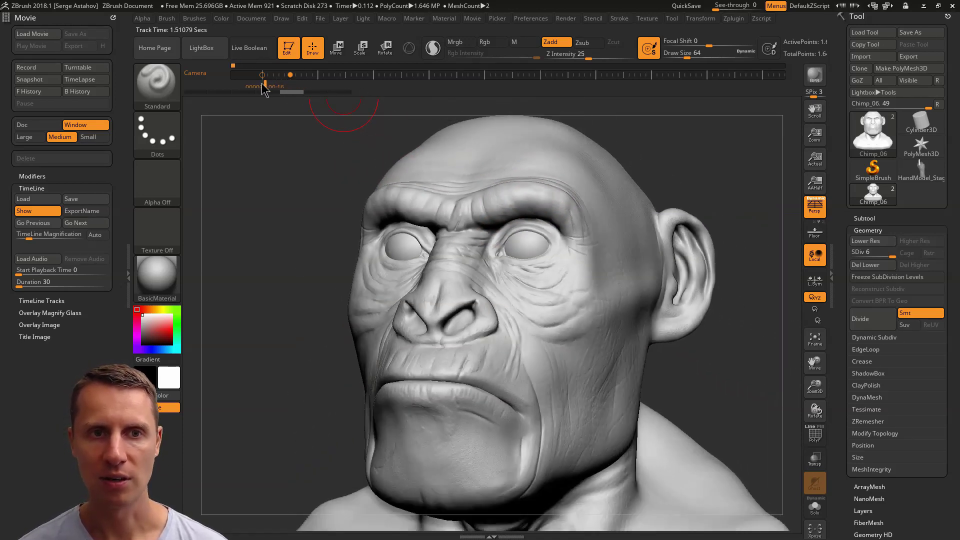
click(262, 75)
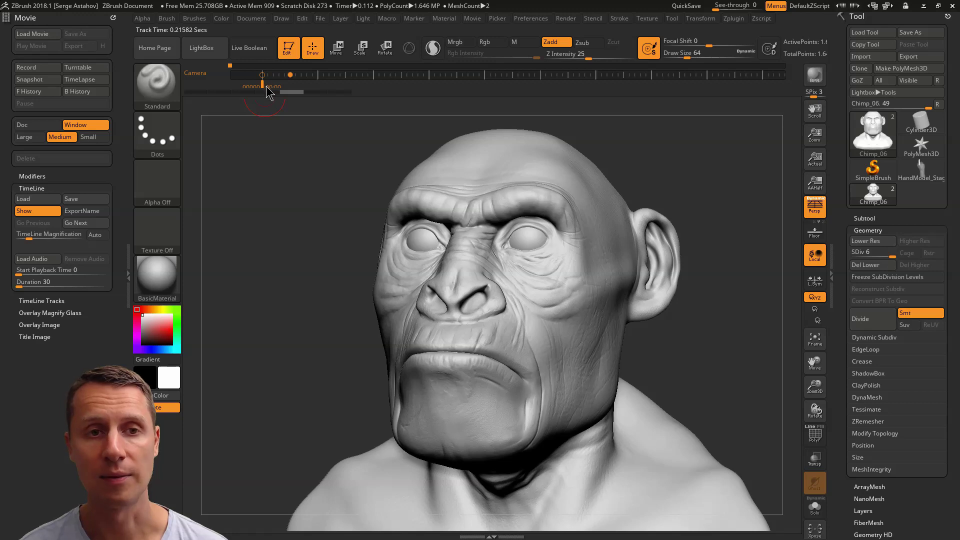
Step: Preview the camera animation between the two keyframes and return the playhead to the first keyframe
key(shift)
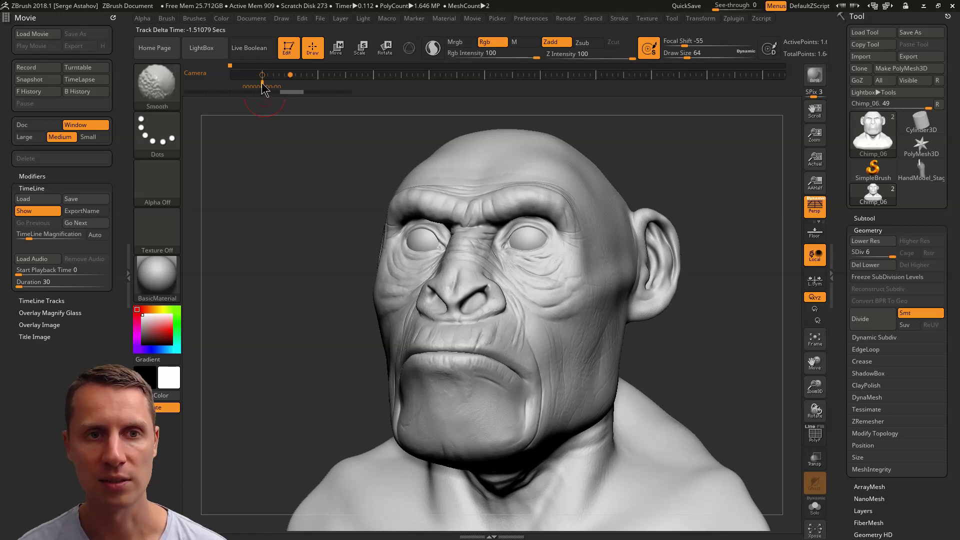
shift+click(265, 86)
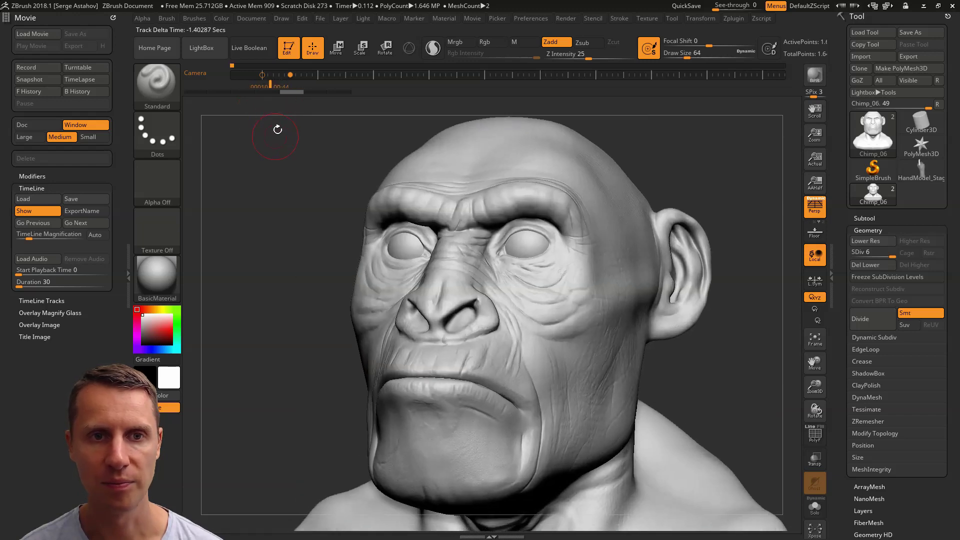
drag(276, 90, 251, 85)
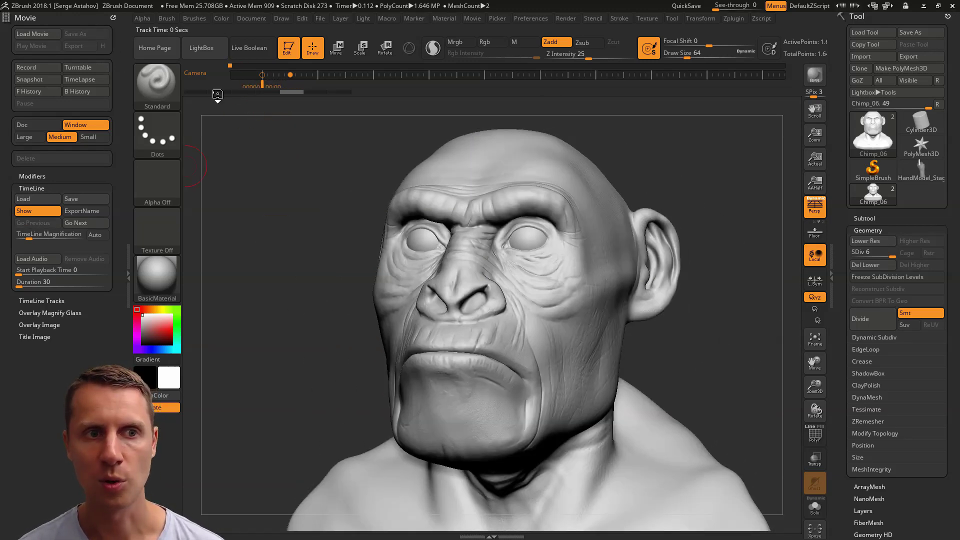
click(264, 76)
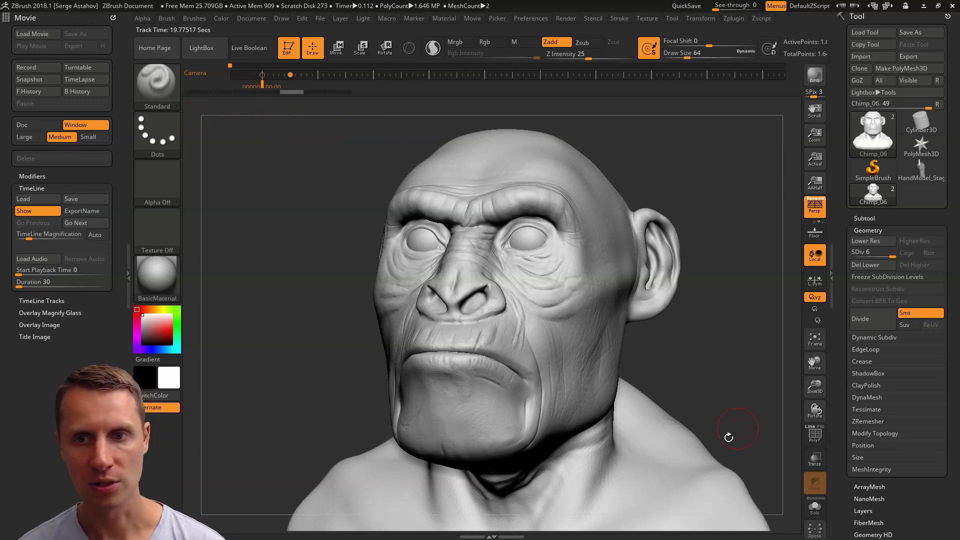
Step: Set the movie capture to Doc at Large size, and set the overlay image's LR Pos and TD Pos to 0
click(29, 126)
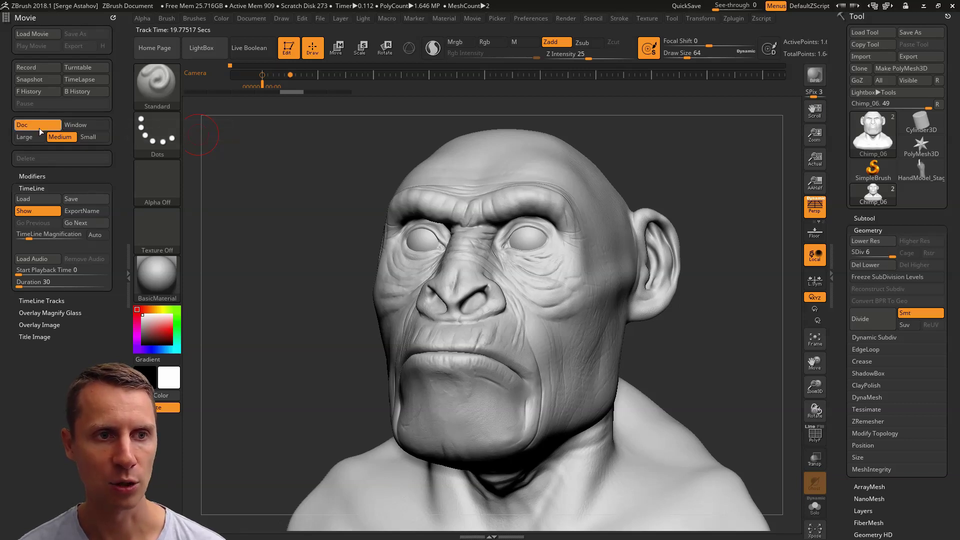
click(25, 137)
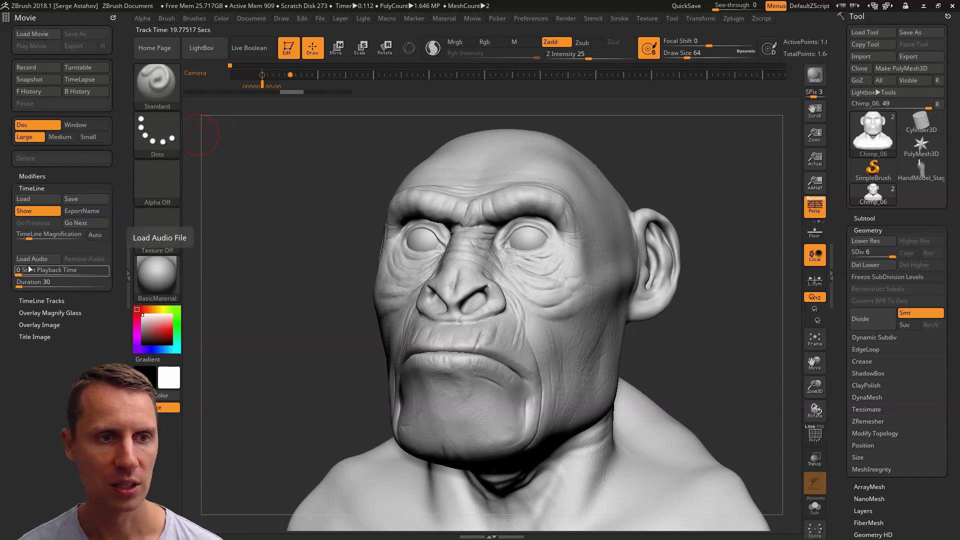
click(35, 325)
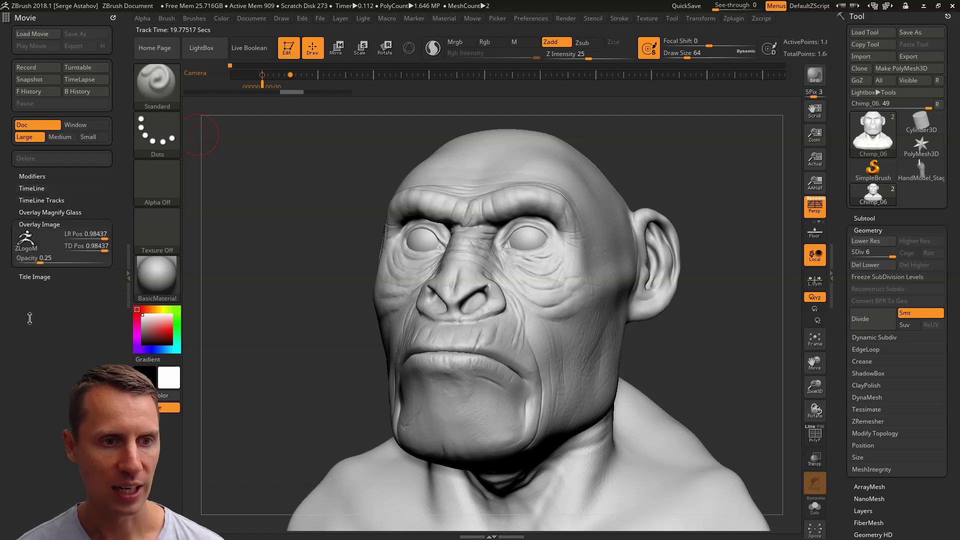
click(31, 277)
drag(55, 245, 31, 251)
click(36, 223)
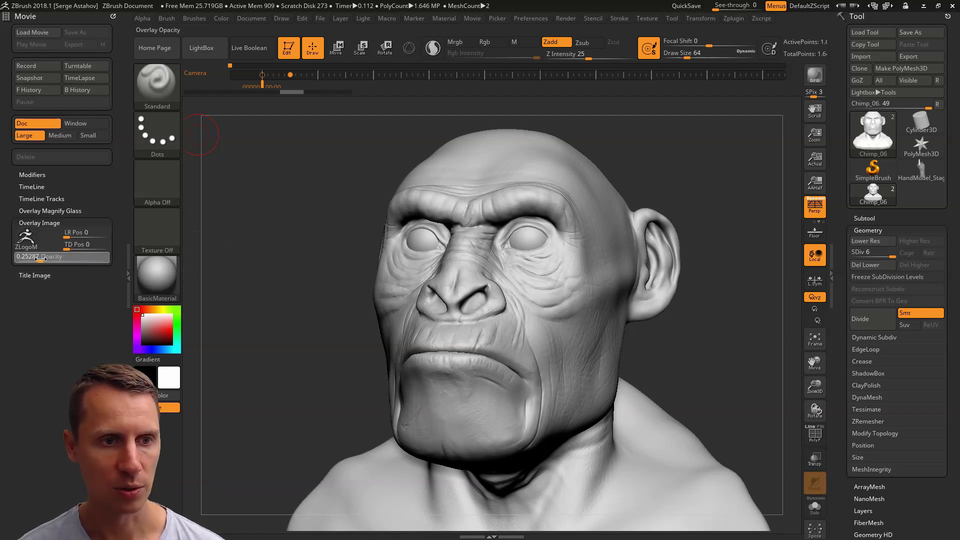
click(40, 223)
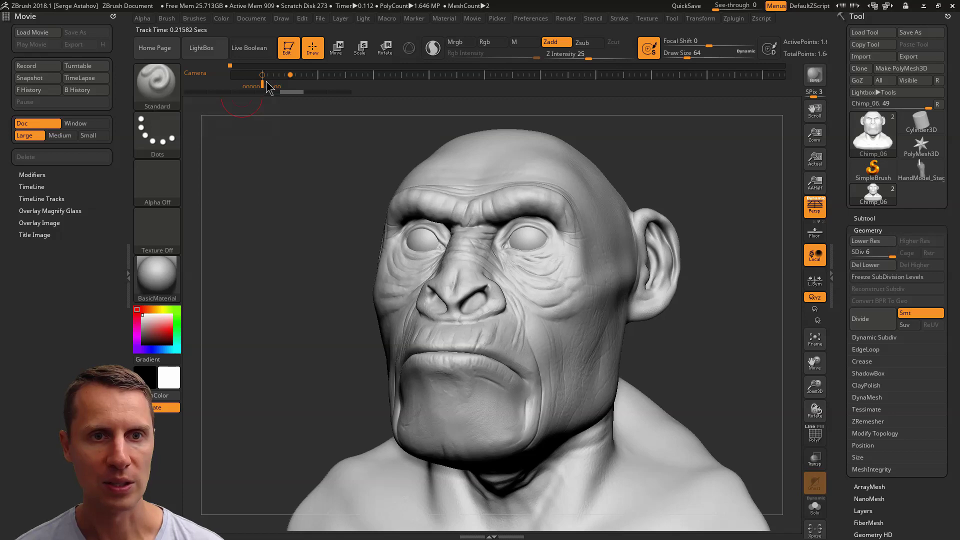
Step: Record the timeline's camera animation as a movie from the first keyframe
mouse_move(263, 89)
mouse_down()
mouse_move(281, 90)
mouse_move(251, 83)
mouse_move(262, 83)
mouse_up()
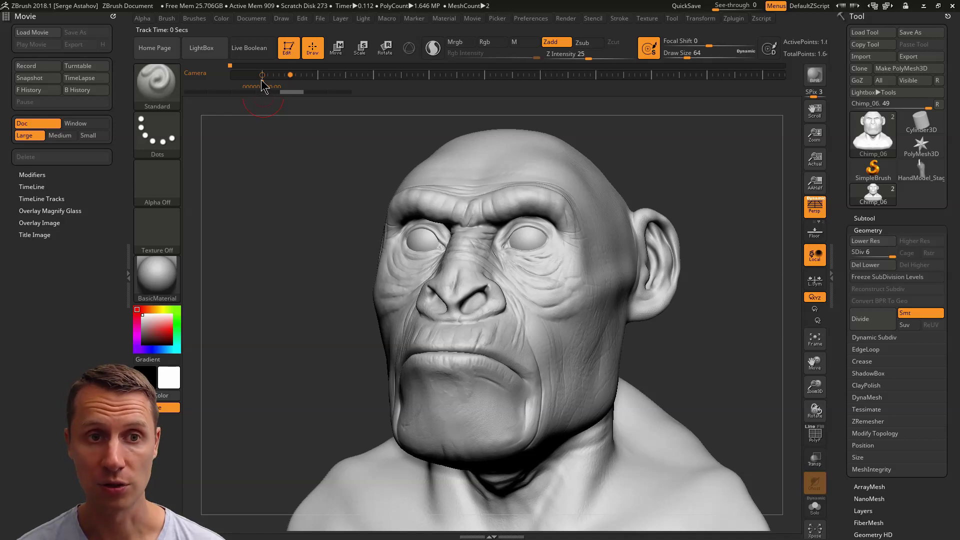
key(shift)
key(ctrl+shift)
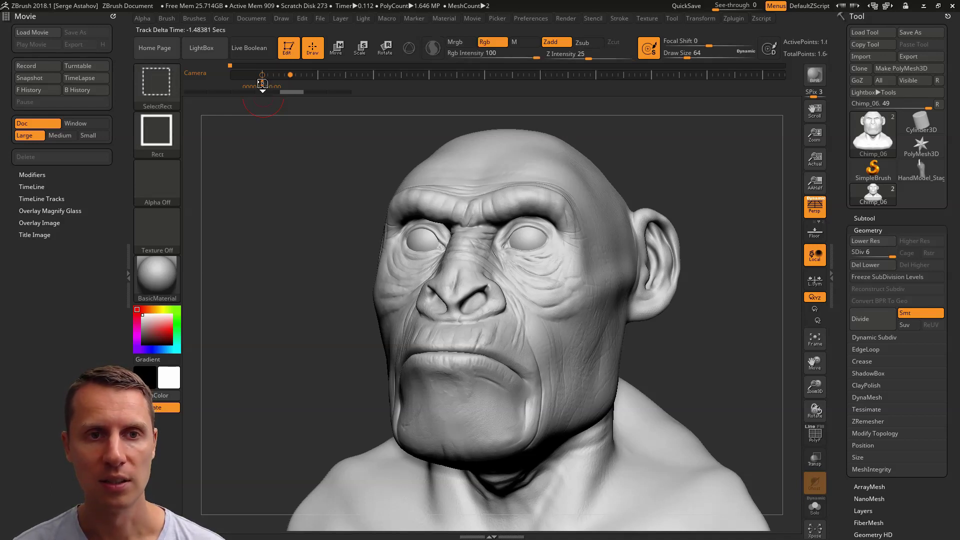
ctrl+shift+click(262, 83)
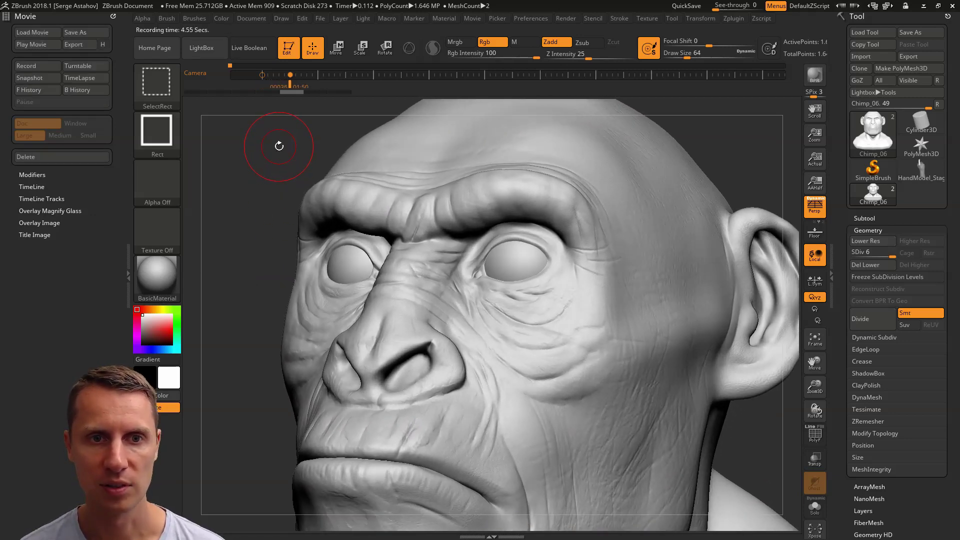
Step: Play back the recorded movie, and open the movie export dialog with the highest-quality option enabled
click(32, 45)
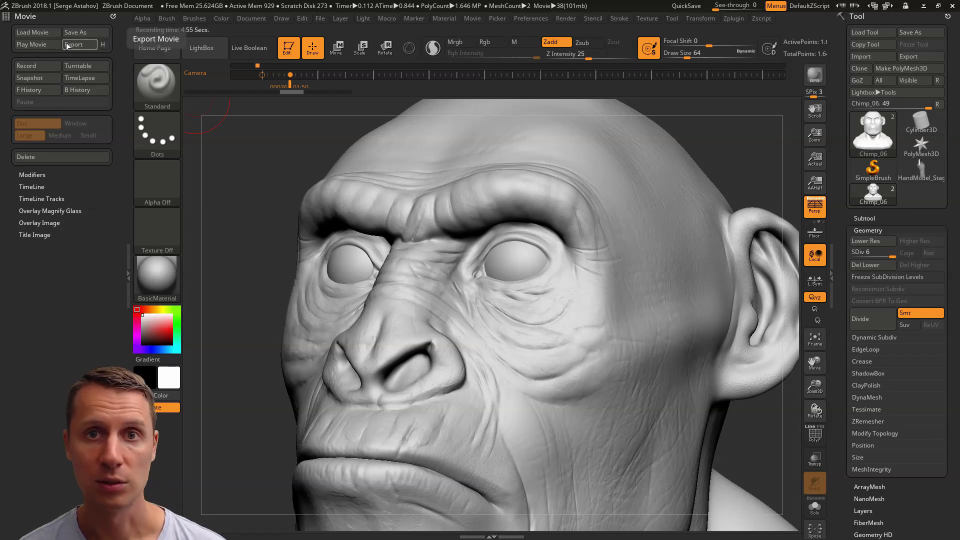
click(104, 45)
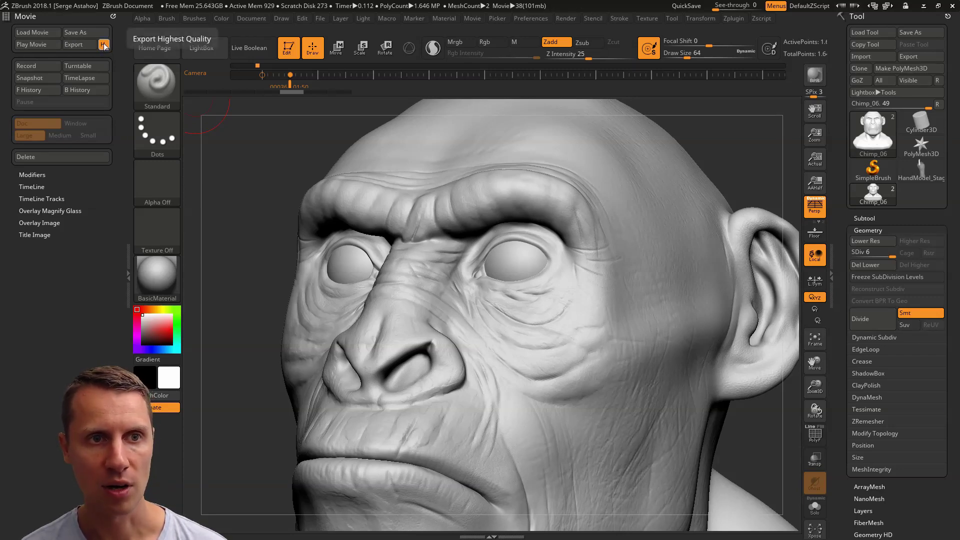
click(75, 44)
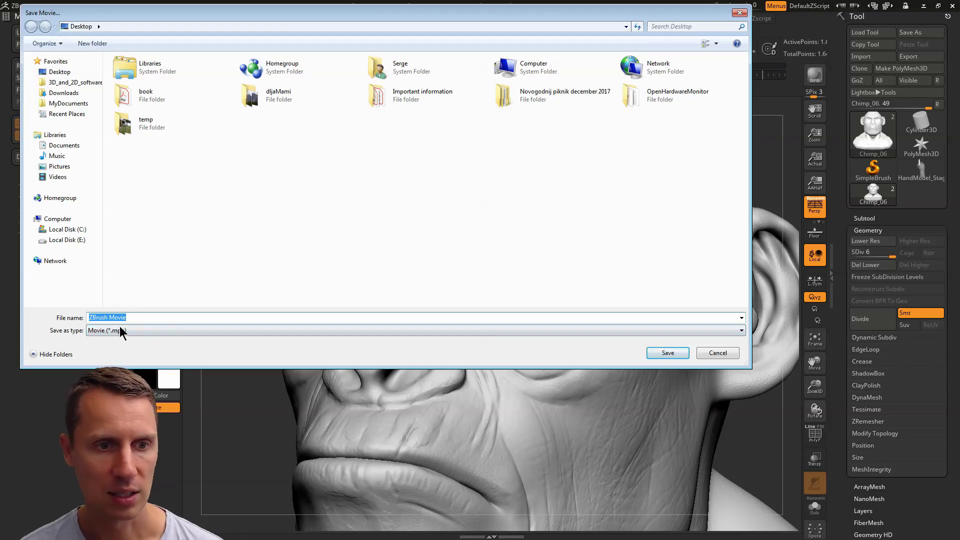
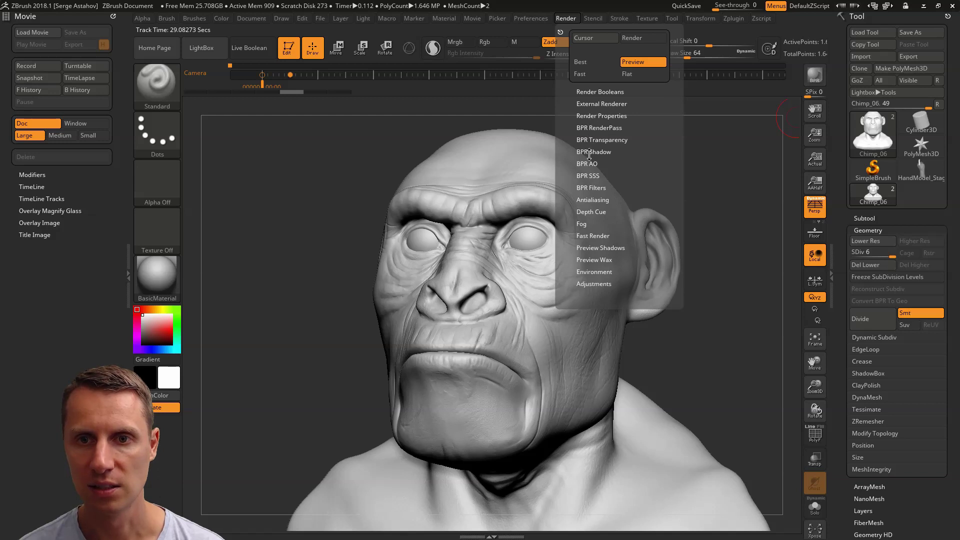
Step: Open the Render Properties and switch the render Shadows option off and back on
click(590, 149)
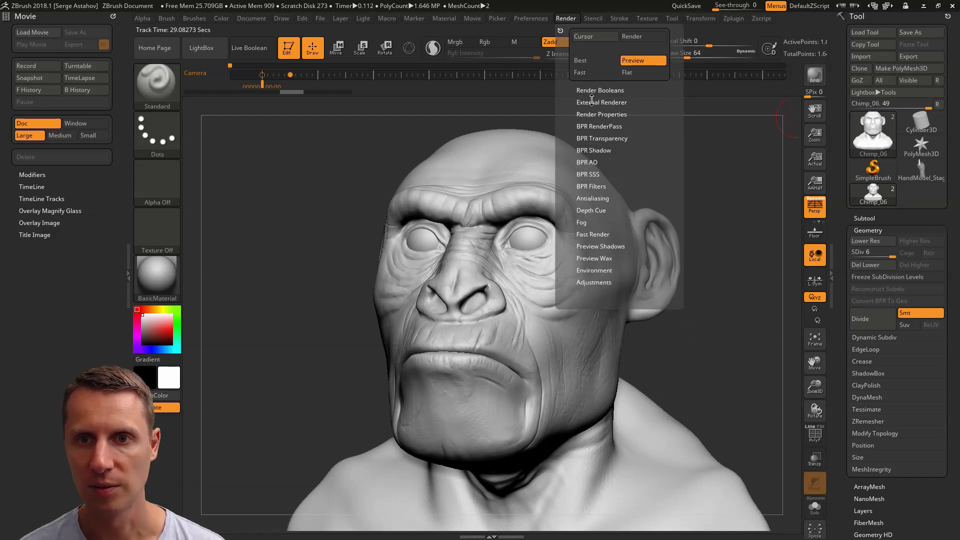
click(591, 114)
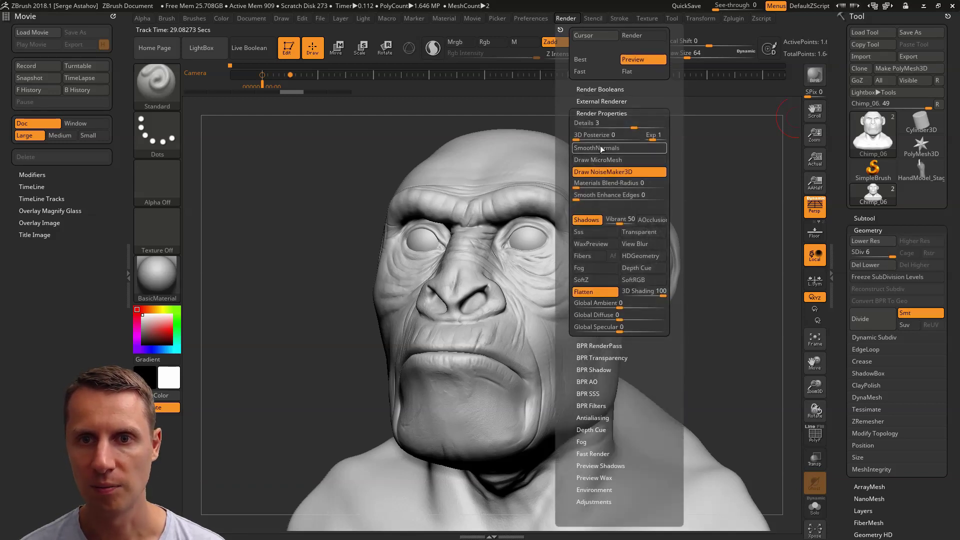
click(587, 220)
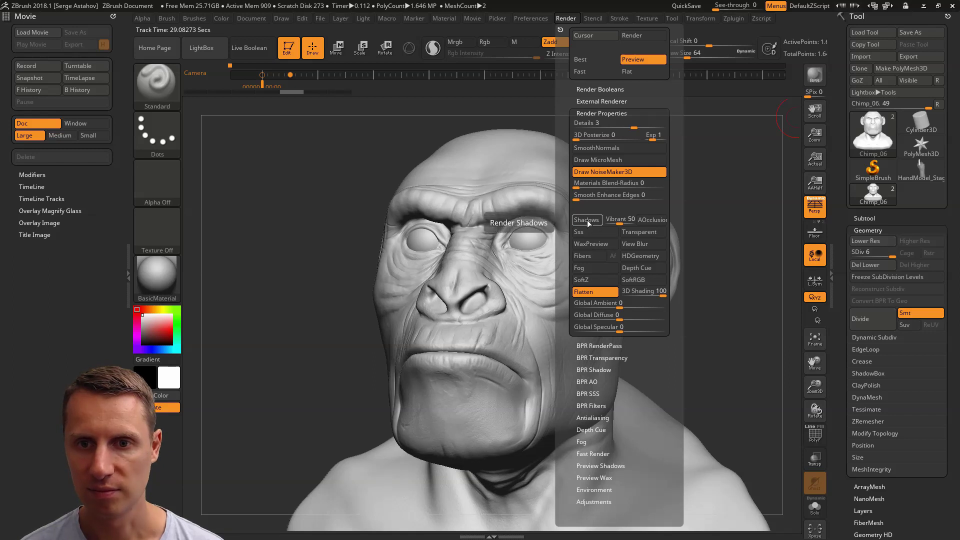
click(587, 220)
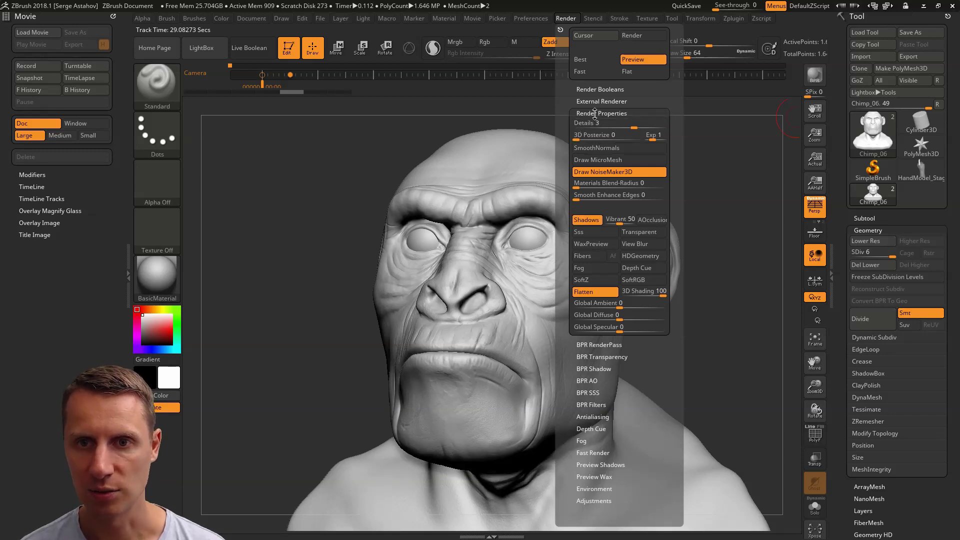
Step: Render the bust with BPR and record the rendered camera animation as a movie from the first keyframe
click(815, 81)
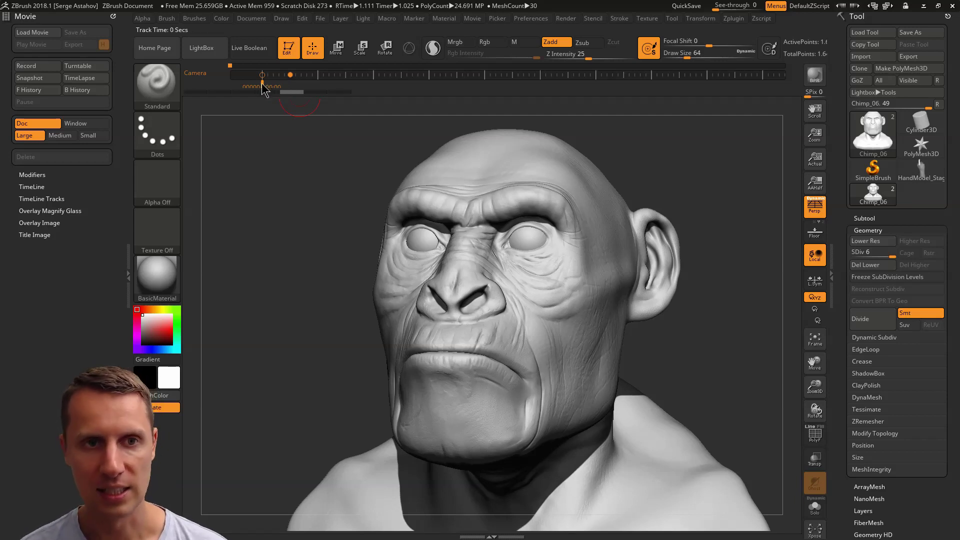
key(ctrl+shift)
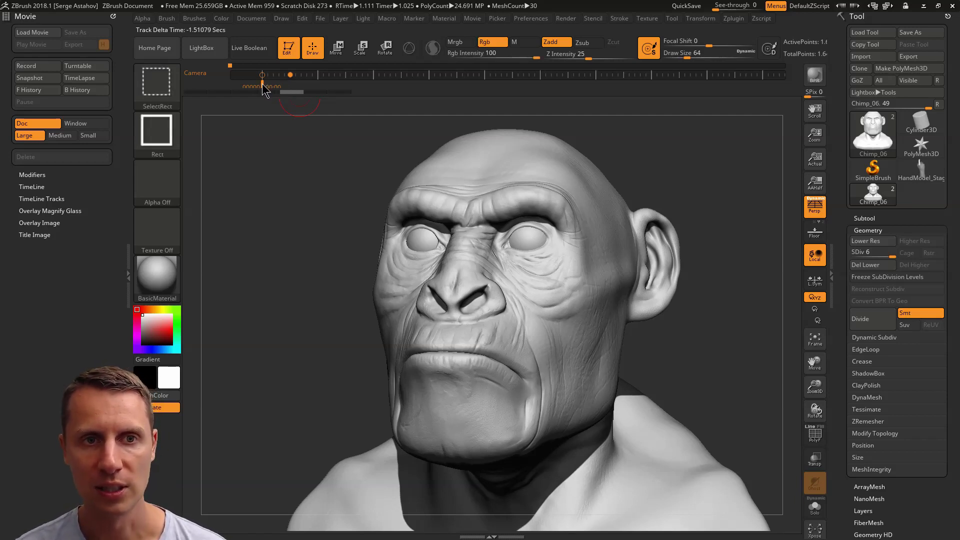
ctrl+shift+click(262, 85)
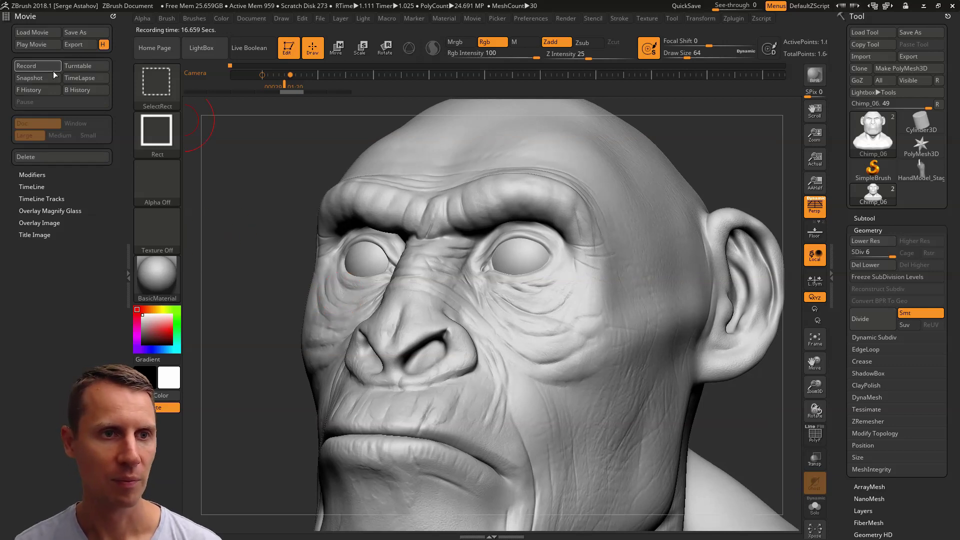
Step: Play back the newly recorded BPR movie and return to a view of the whole chimp head
click(36, 45)
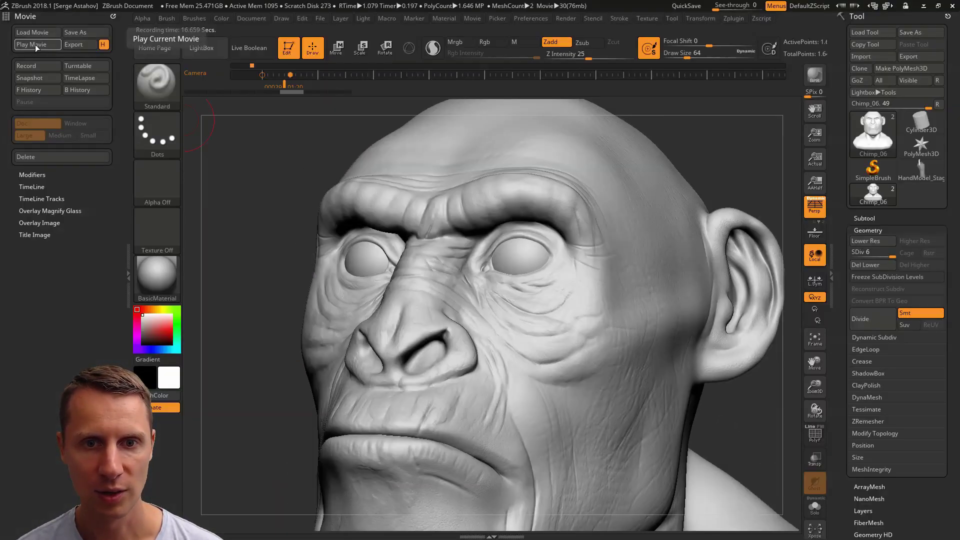
click(31, 44)
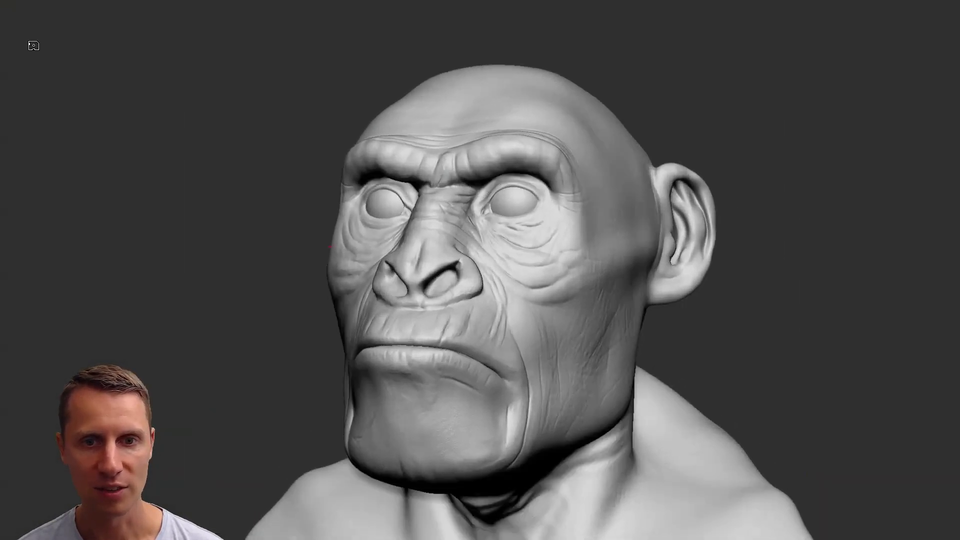
click(32, 46)
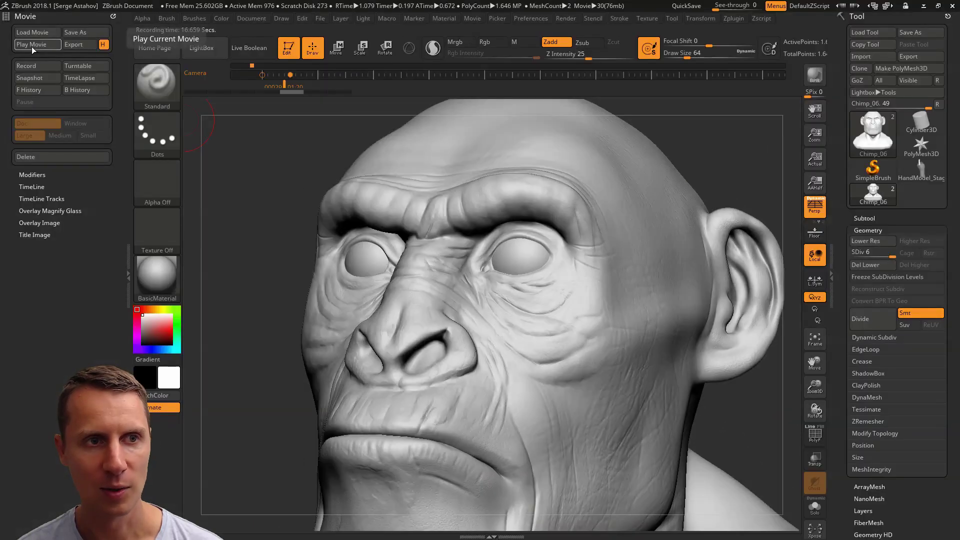
click(32, 46)
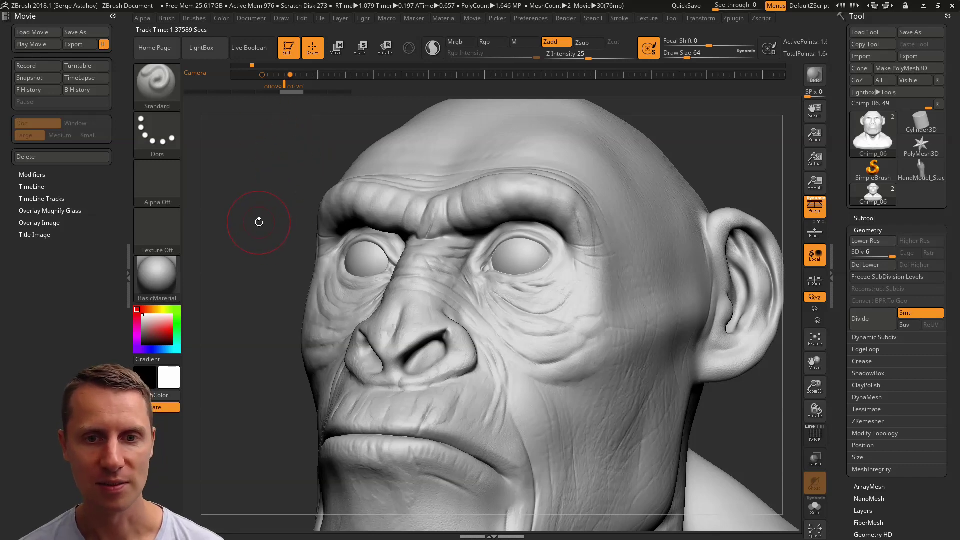
mouse_move(254, 197)
alt+mouse_down()
mouse_move(260, 225)
mouse_move(306, 195)
alt+mouse_up()
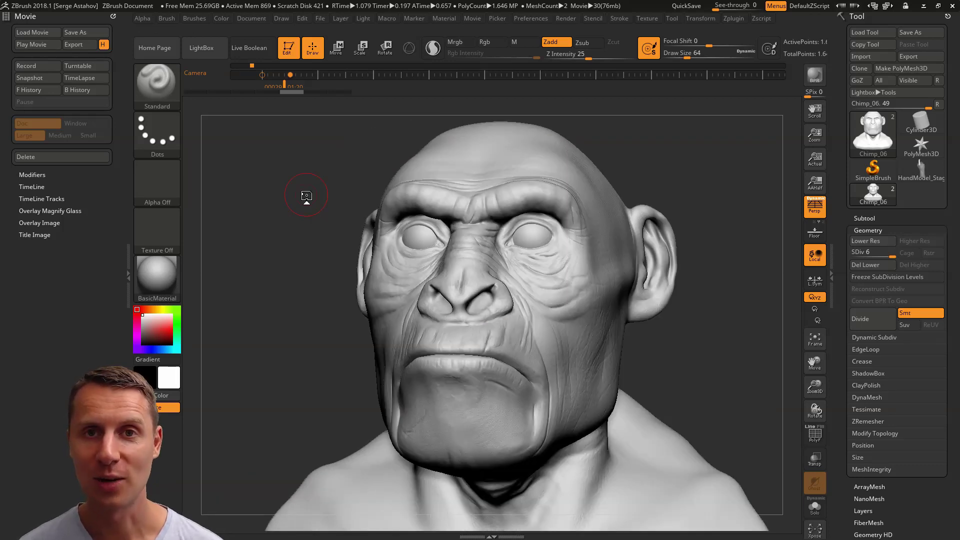